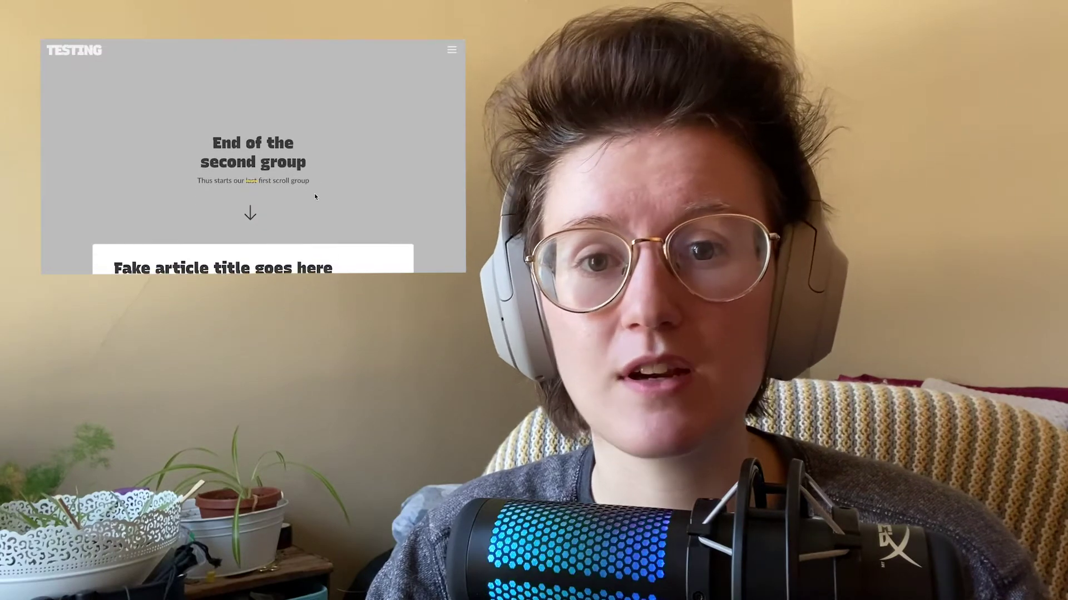
scroll(315, 196, up, 5)
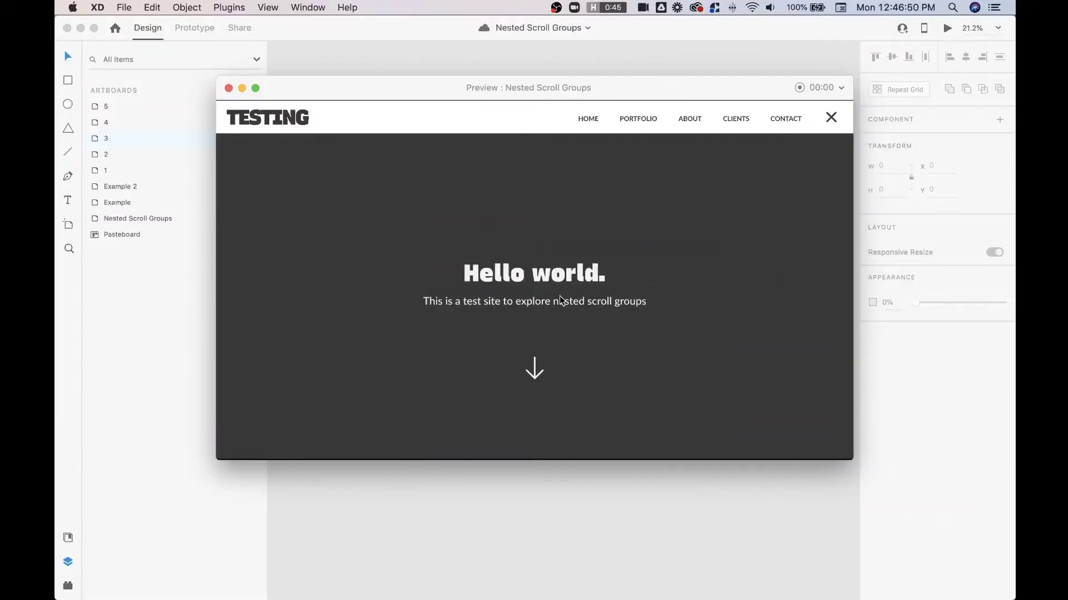
Step: Collapse the navigation menu and scroll the groups down, up and sideways
click(830, 117)
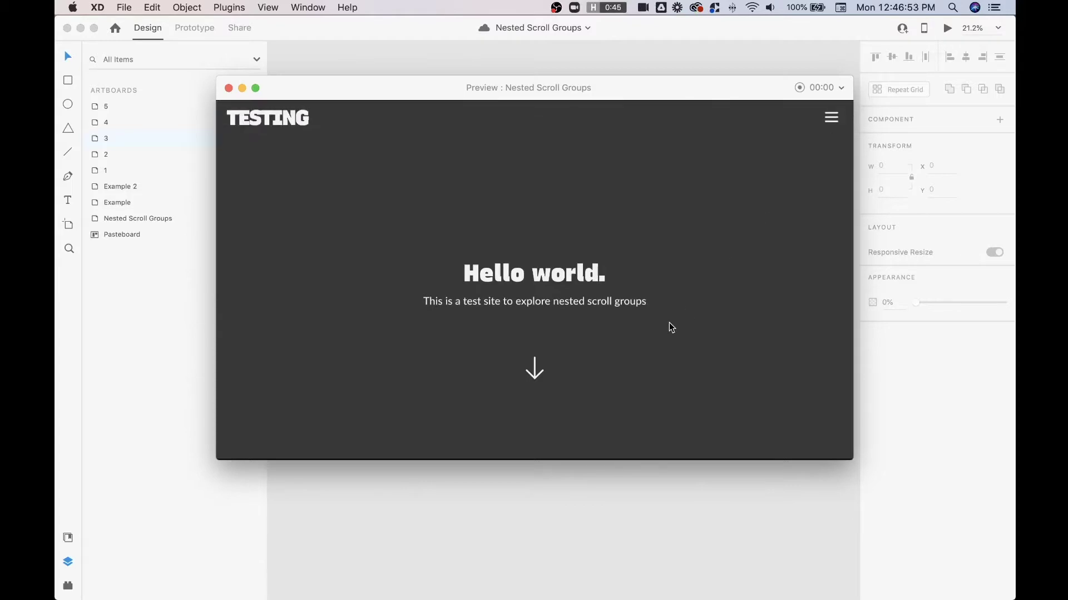
scroll(669, 327, down, 10)
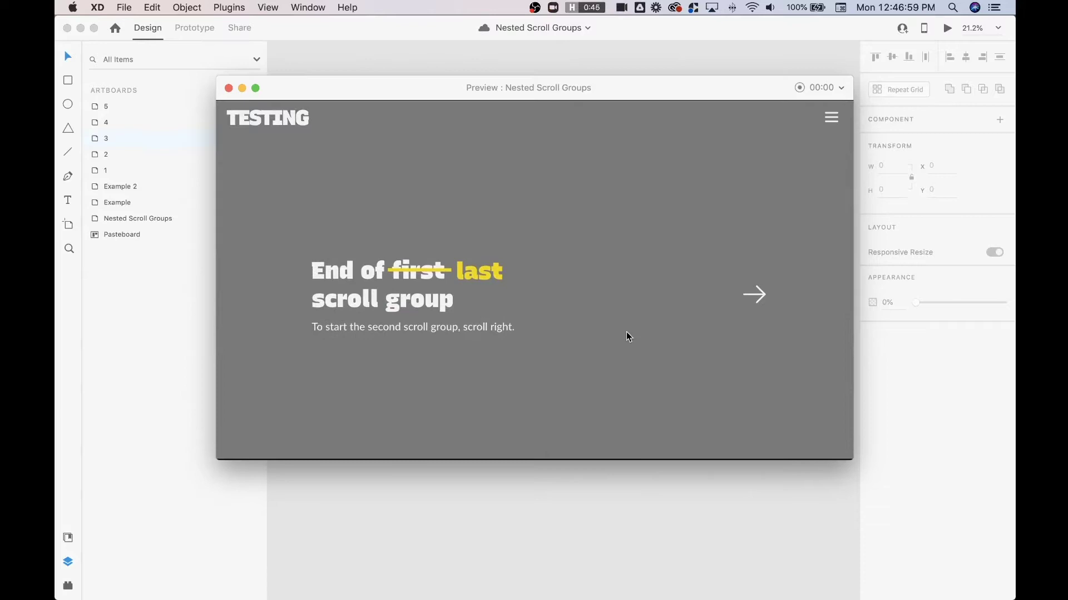
scroll(626, 331, right, 10)
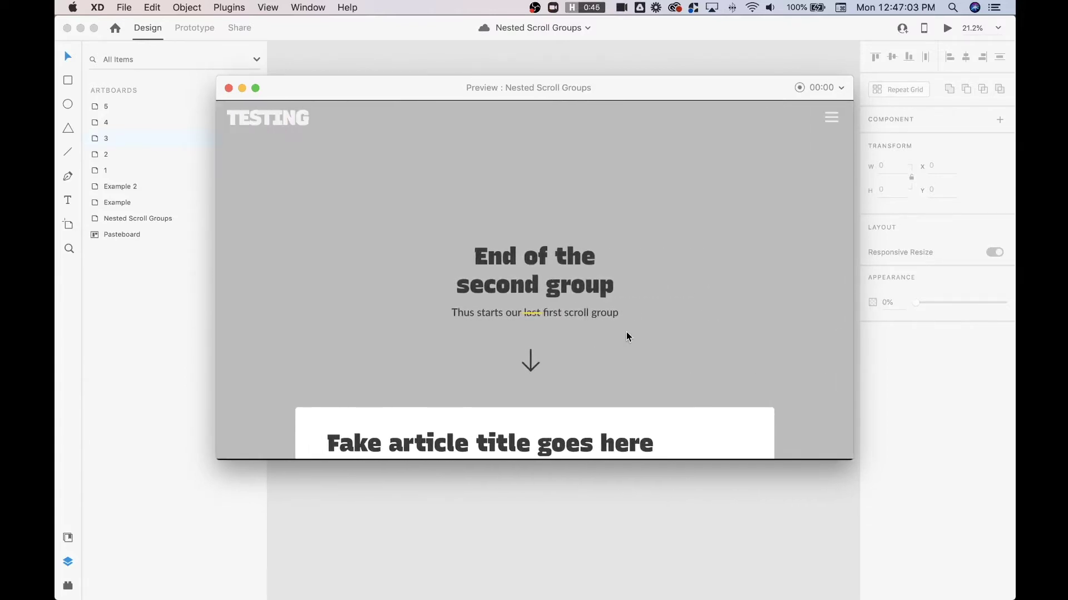
scroll(626, 332, down, 15)
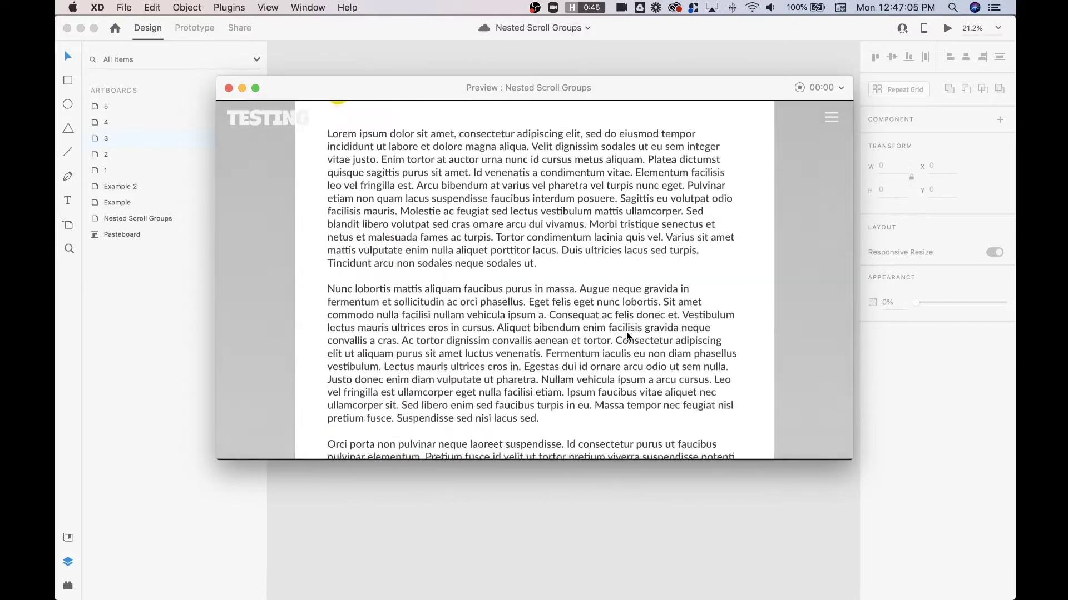
scroll(626, 332, up, 15)
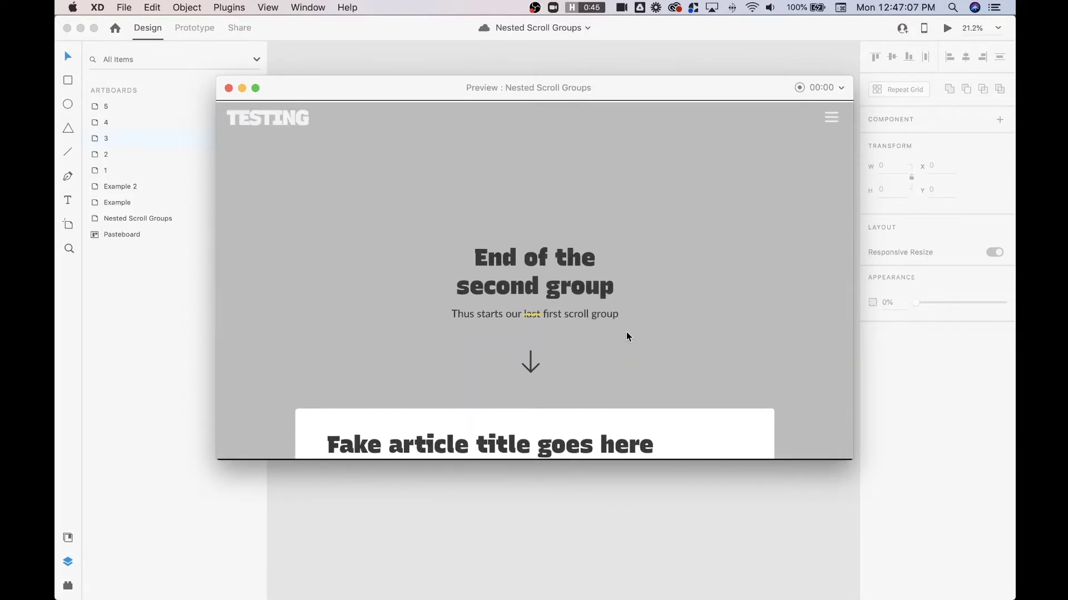
scroll(626, 332, up, 10)
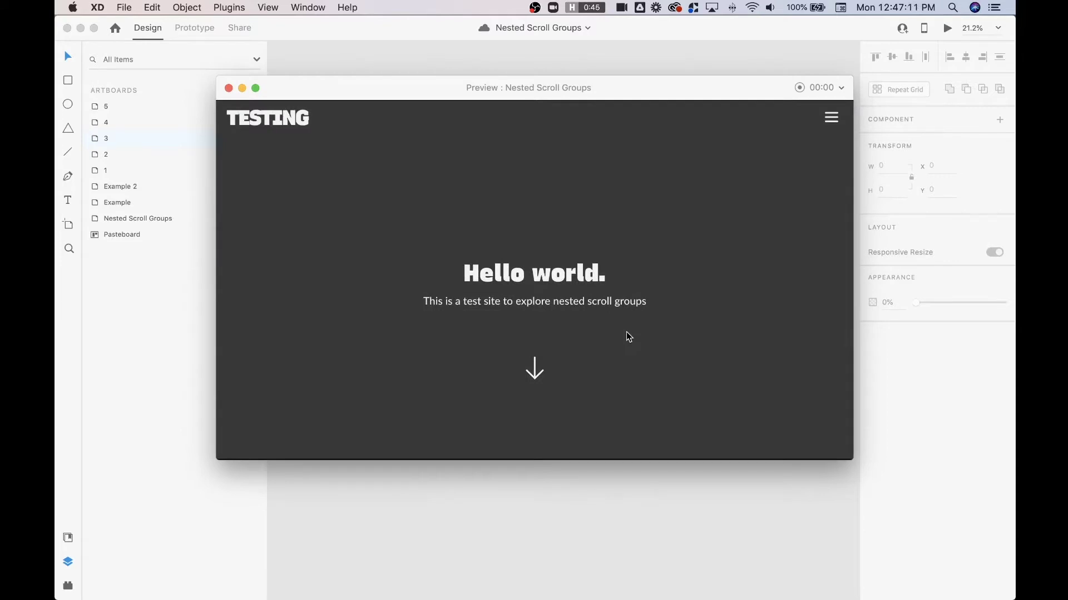
scroll(626, 332, down, 20)
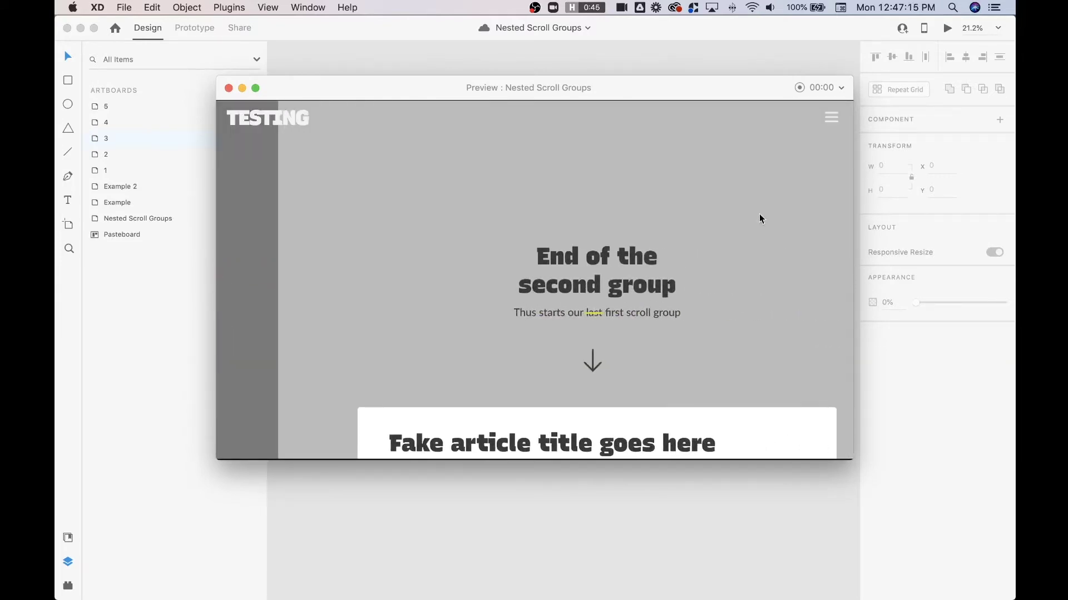
scroll(766, 209, right, 2)
scroll(826, 142, left, 8)
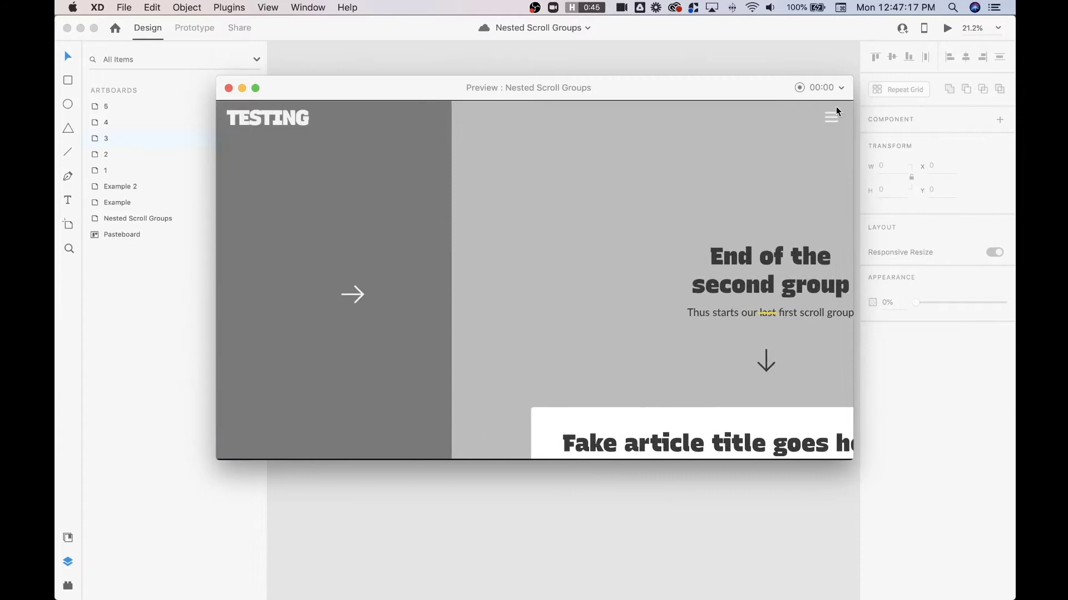
Step: Toggle the navigation menu closed and open again, then scroll right and down with it open
click(832, 117)
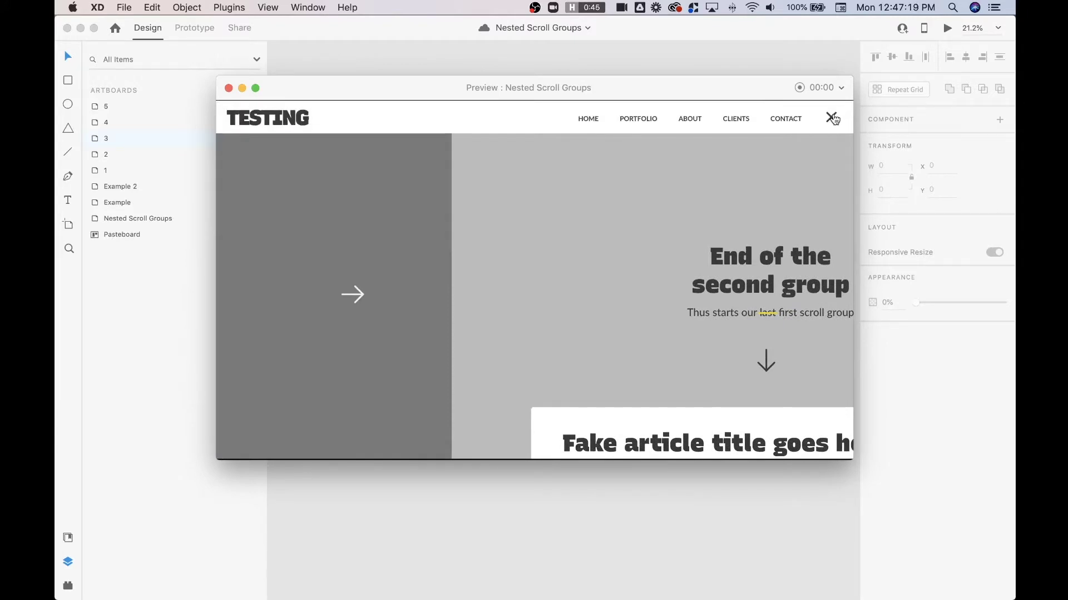
click(832, 118)
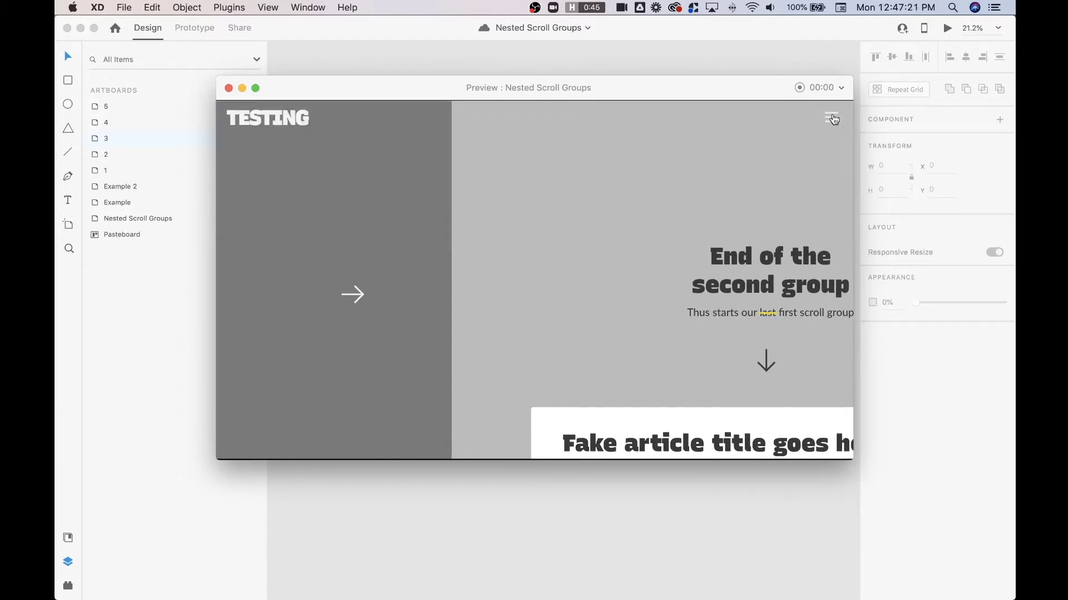
click(832, 118)
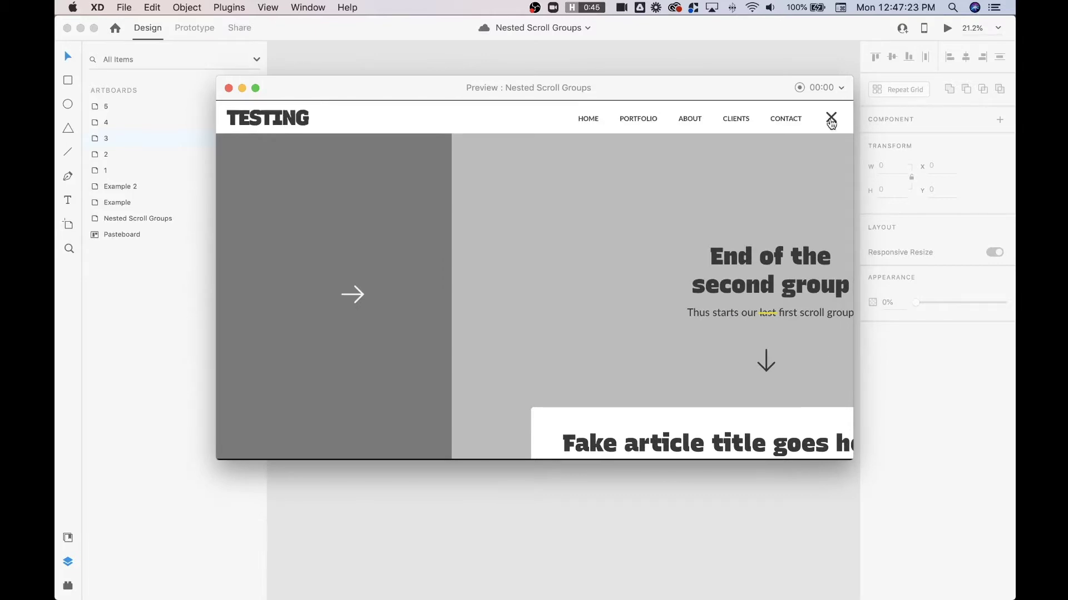
scroll(559, 251, right, 2)
scroll(560, 251, right, 3)
scroll(562, 255, down, 10)
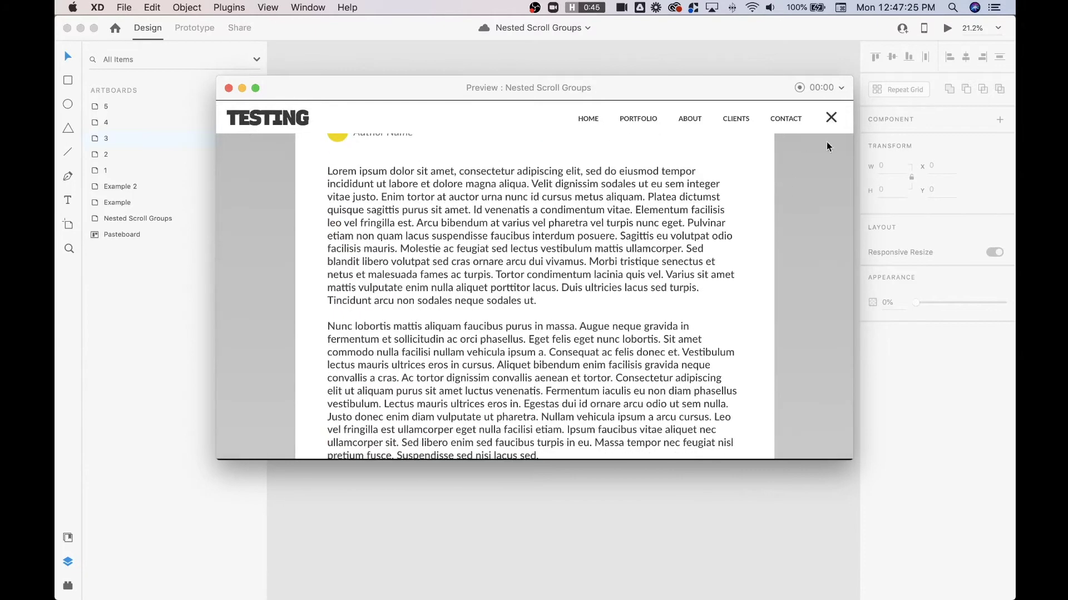
Step: Close the navigation menu, scroll back up and left, and close the preview
click(833, 118)
scroll(639, 209, up, 6)
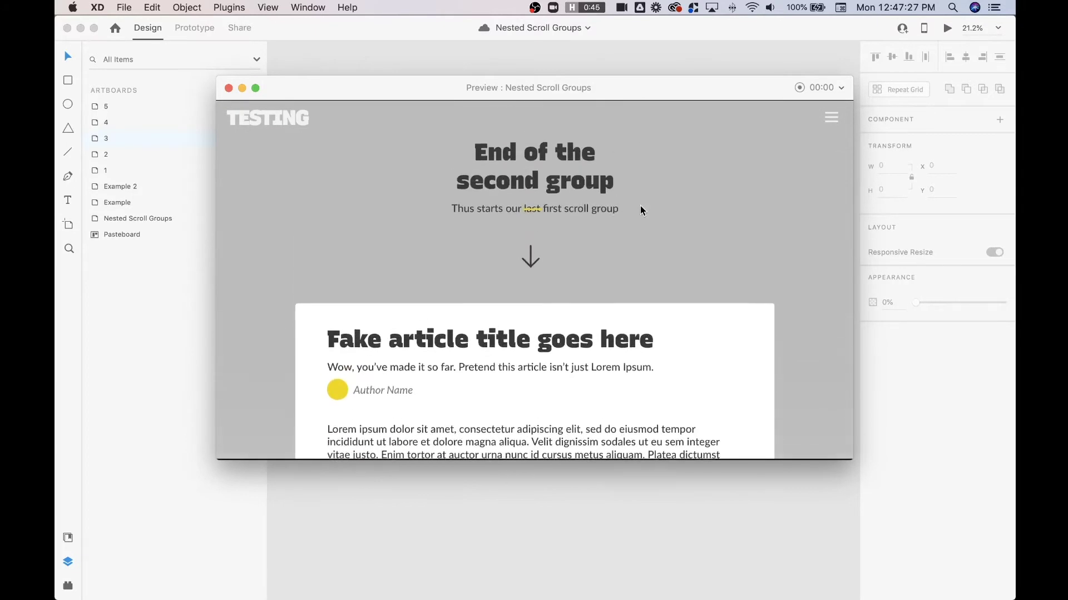
scroll(640, 207, up, 1)
scroll(640, 207, left, 5)
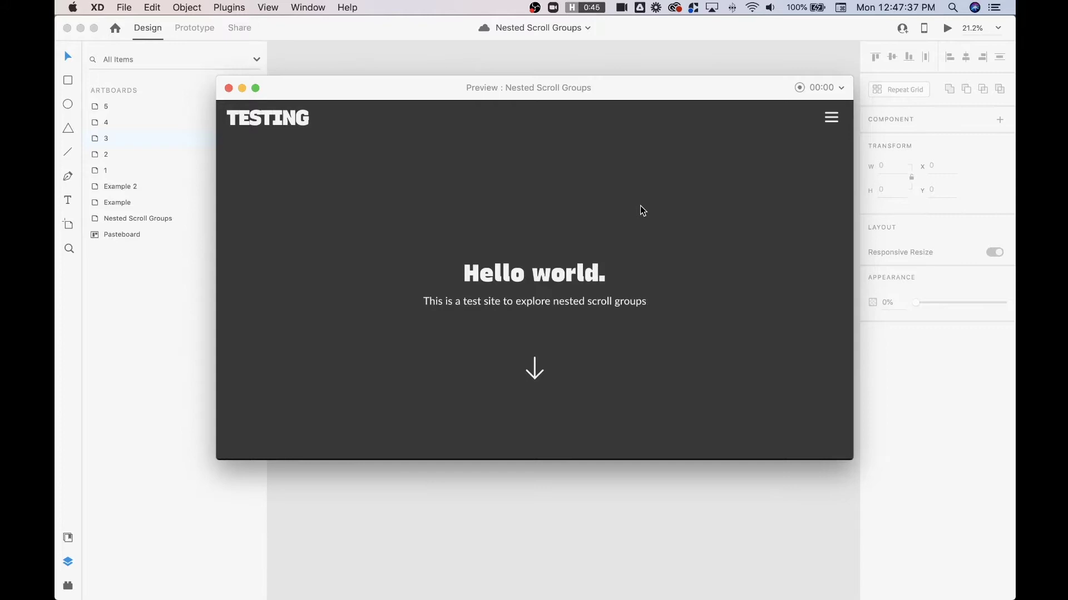
click(229, 88)
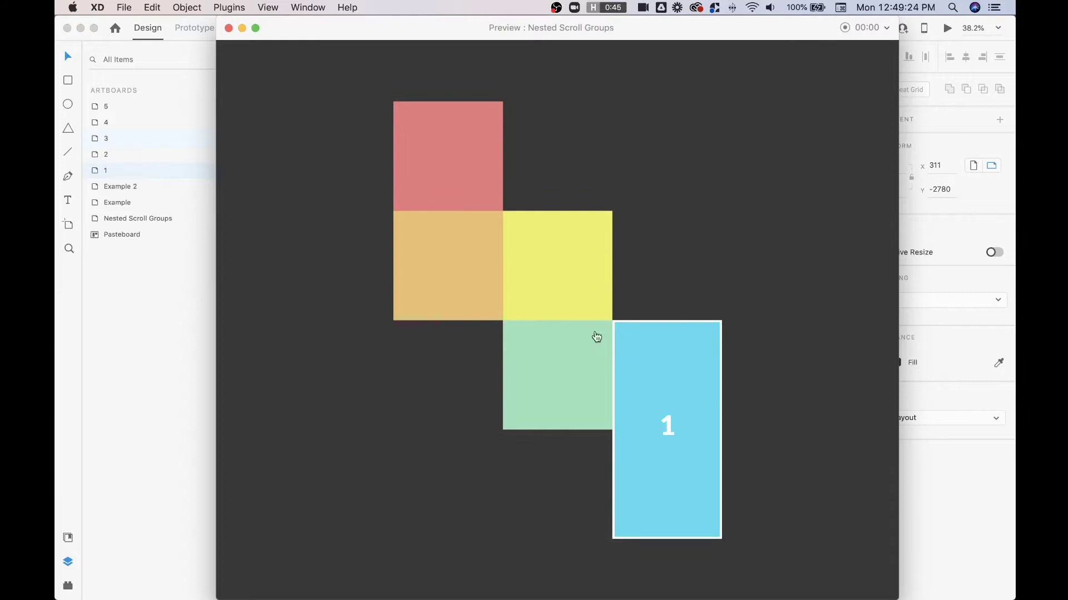
Step: Drag the diagram preview toward viewport 3 over the yellow and green blocks
scroll(575, 365, left, 3)
drag(583, 288, 636, 386)
Step: Jump through viewports 3, 1, 2, 3, 4 and 5 in the preview
click(585, 295)
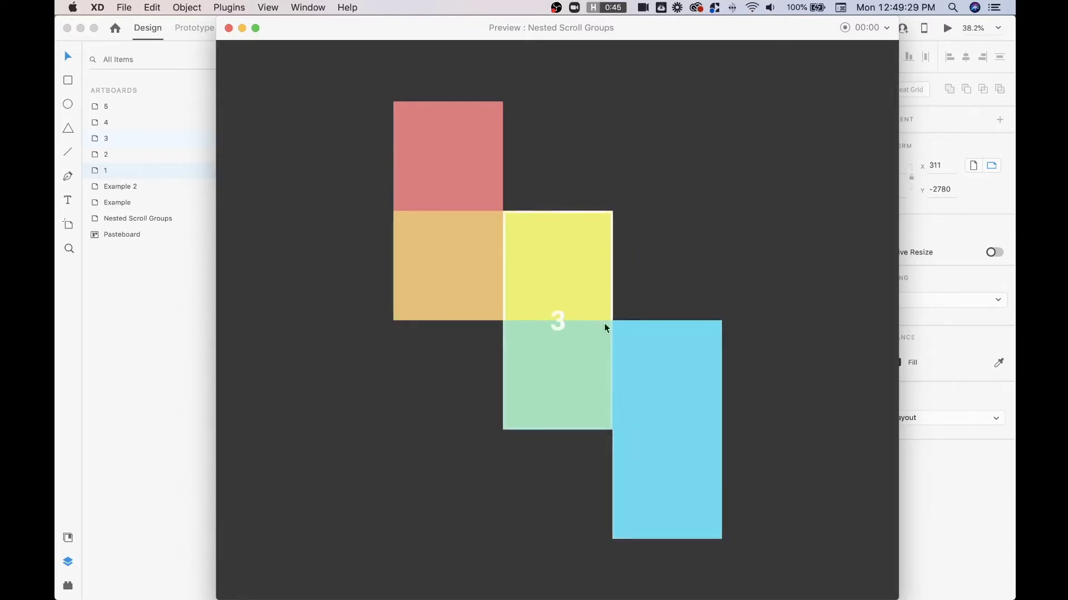
click(664, 499)
click(547, 375)
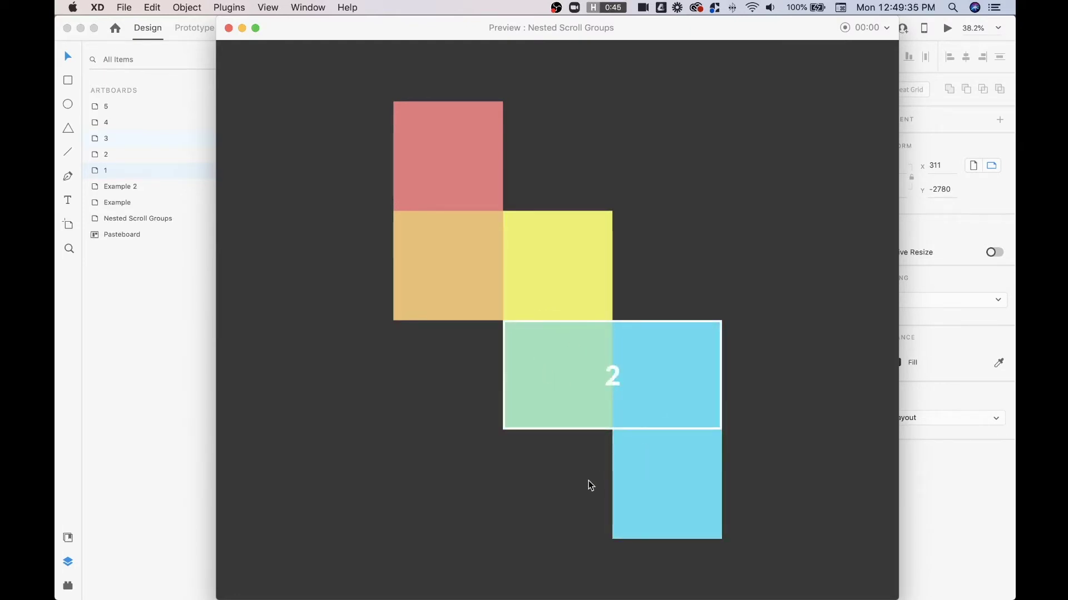
click(548, 382)
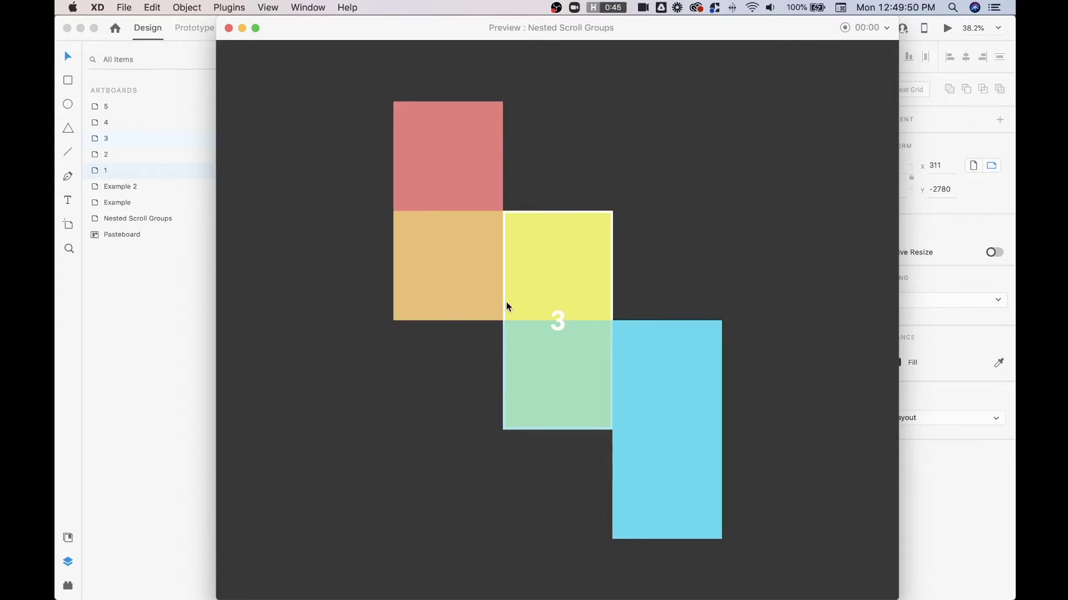
click(444, 269)
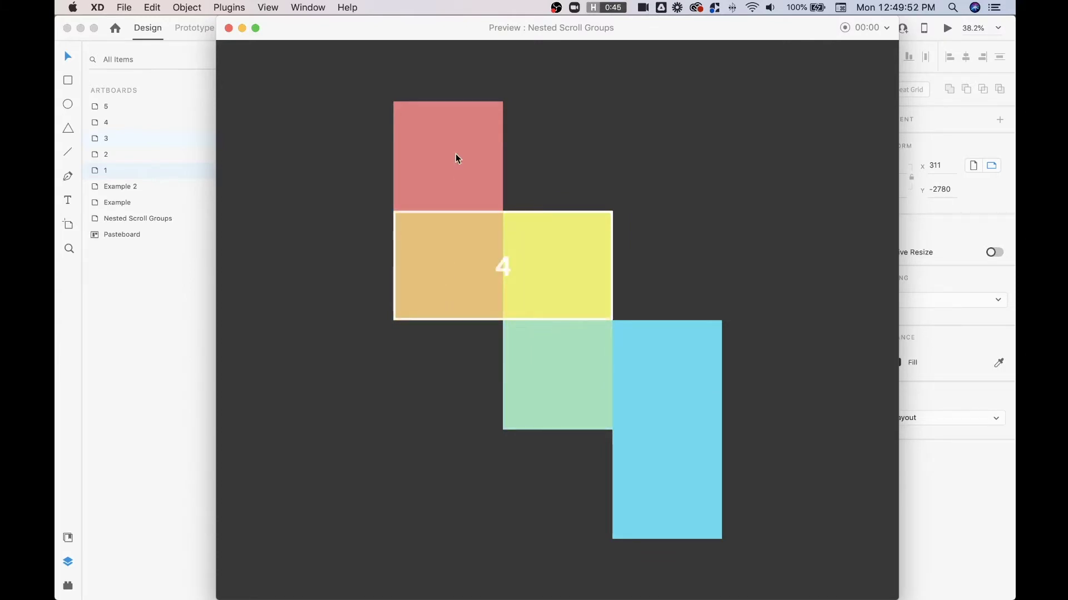
click(458, 157)
Step: Move between viewports 3 and 4, then advance the preview to artboard 5
click(536, 298)
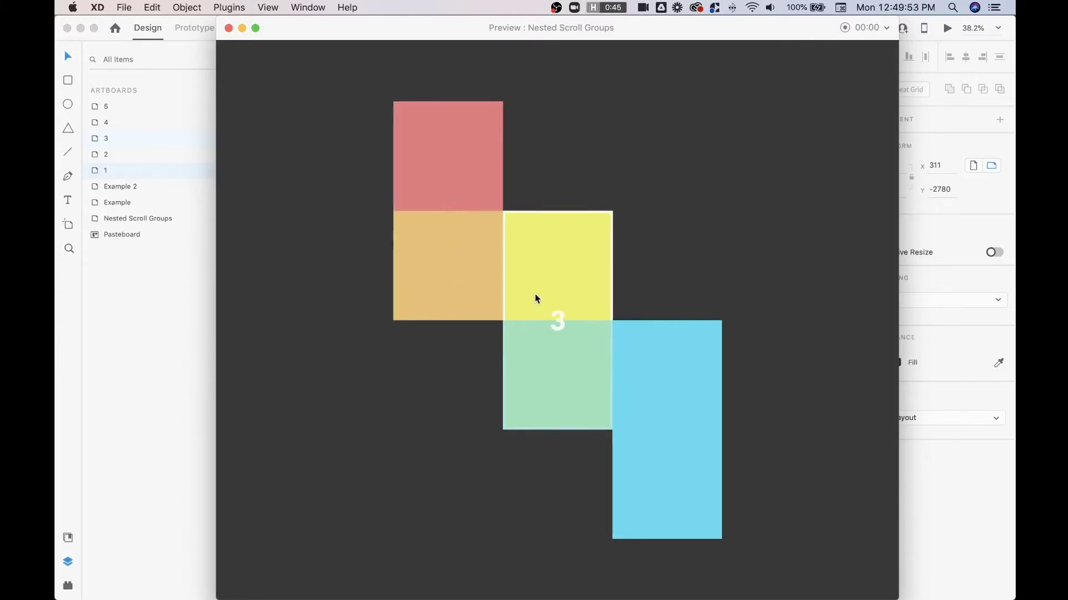
click(458, 290)
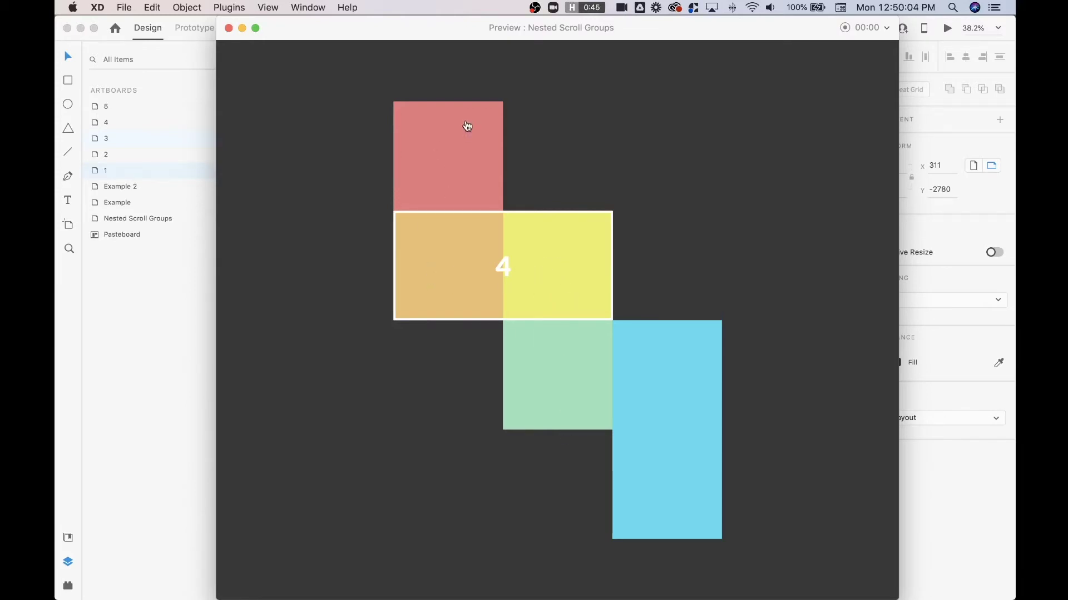
click(541, 288)
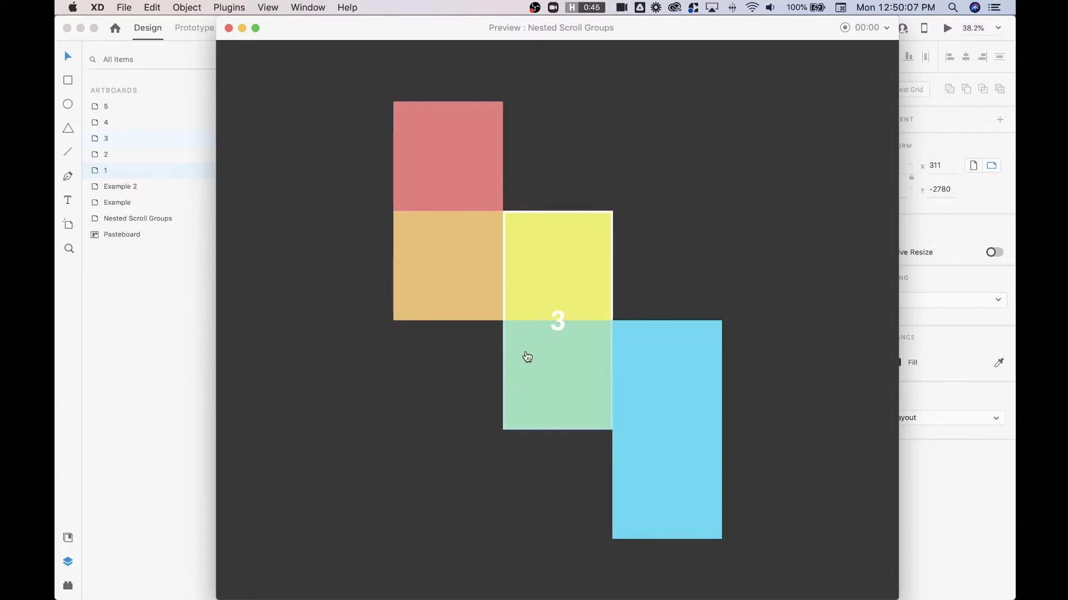
click(446, 269)
click(451, 184)
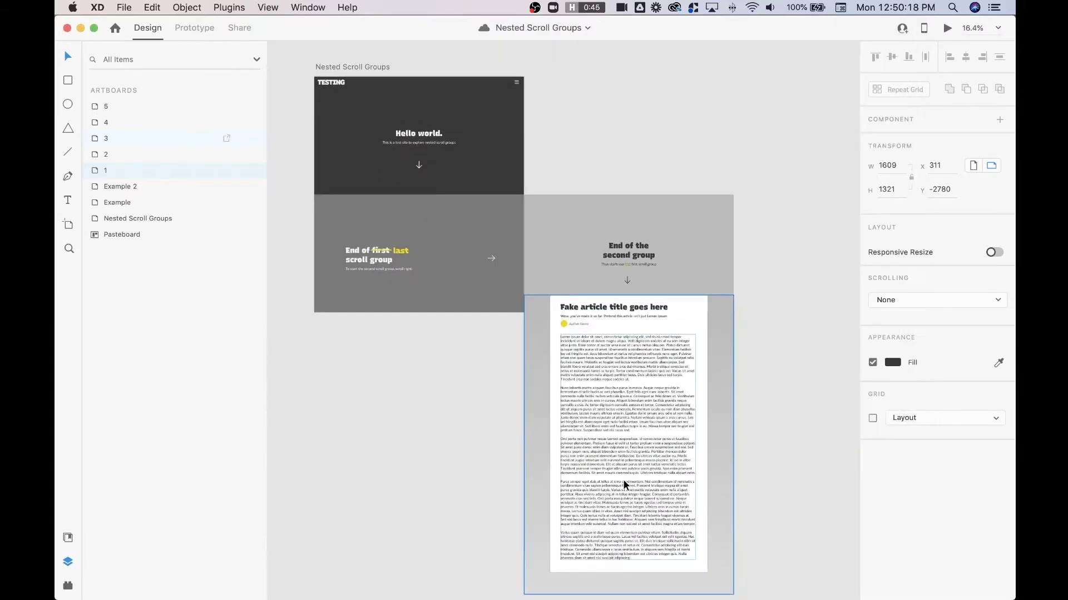
scroll(623, 484, down, 3)
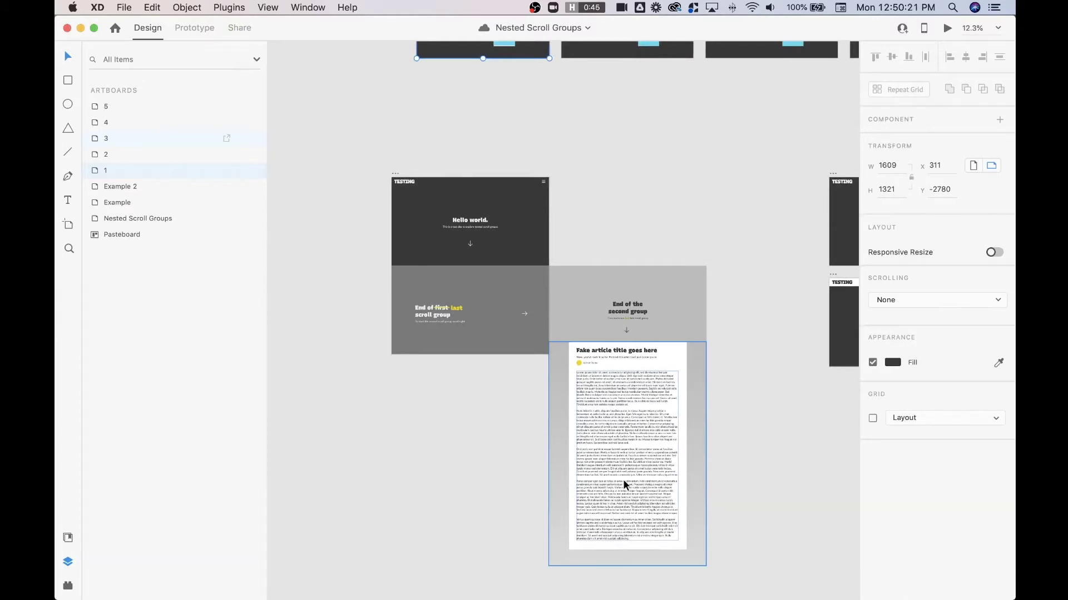
scroll(622, 483, down, 3)
scroll(623, 484, right, 2)
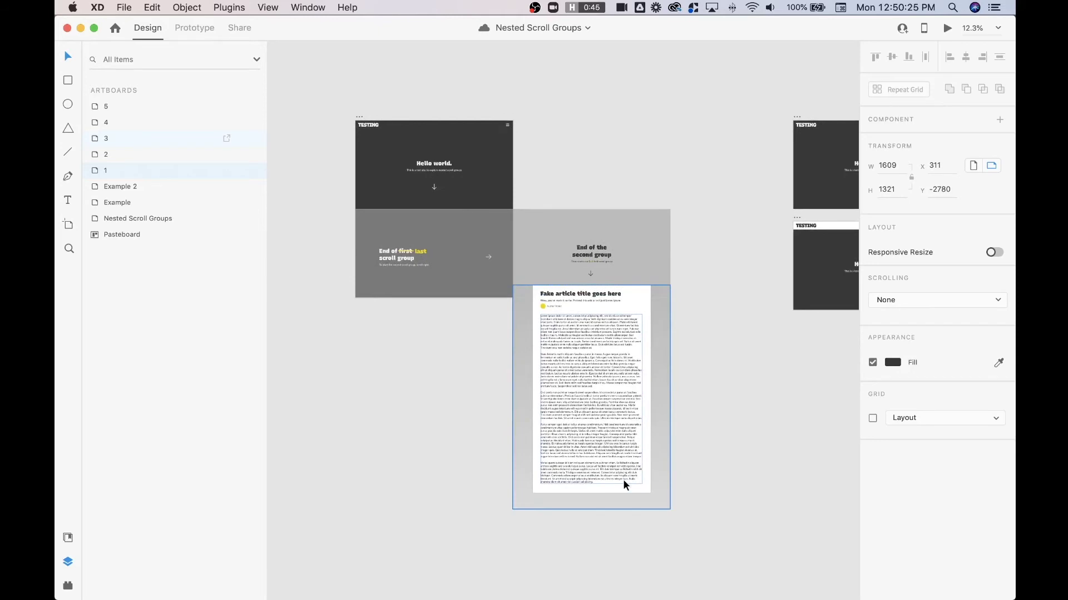
scroll(623, 484, right, 5)
click(637, 140)
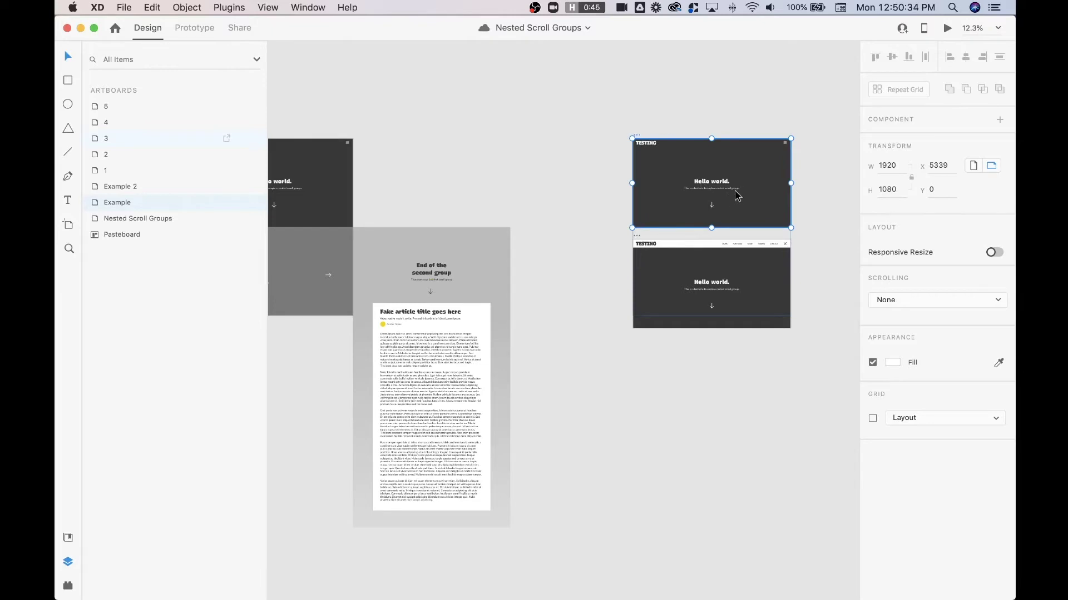
click(913, 302)
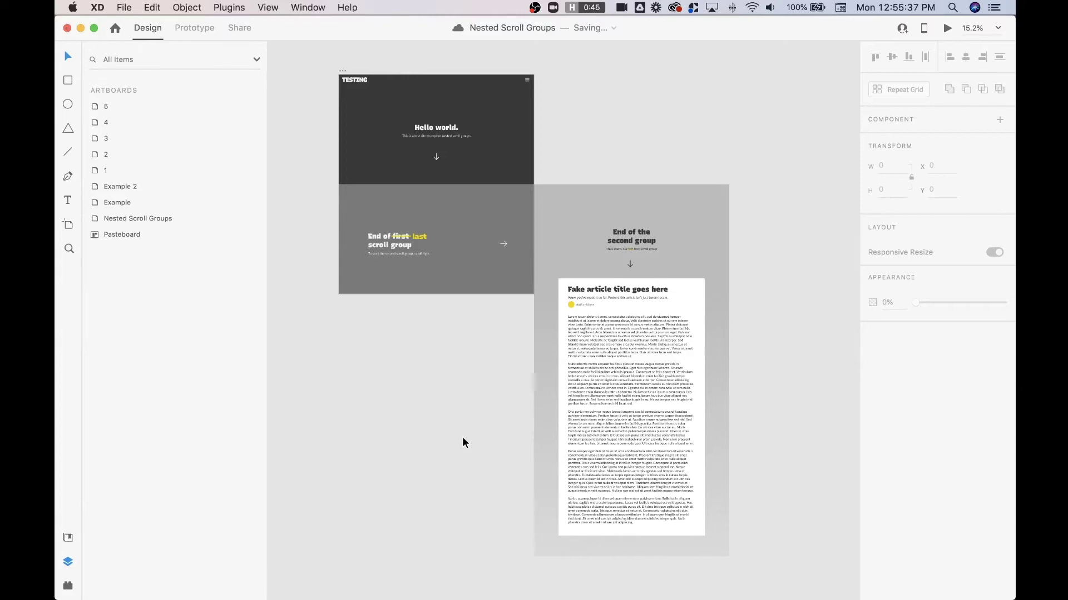
Step: Click through the Third, grey, Second and dark First Panels to inspect each
click(562, 389)
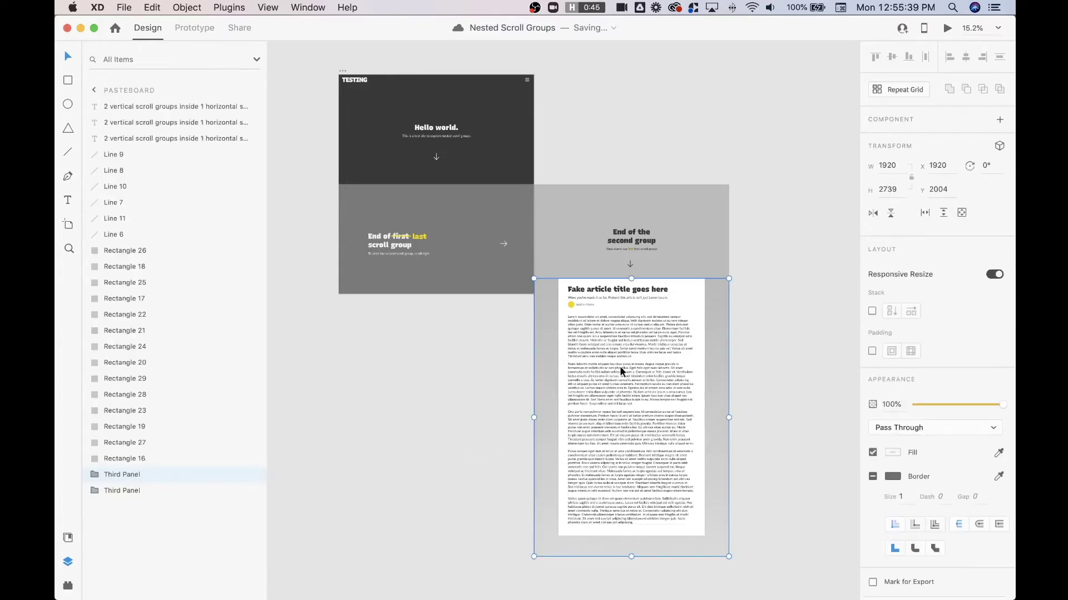
click(600, 235)
click(489, 241)
click(474, 160)
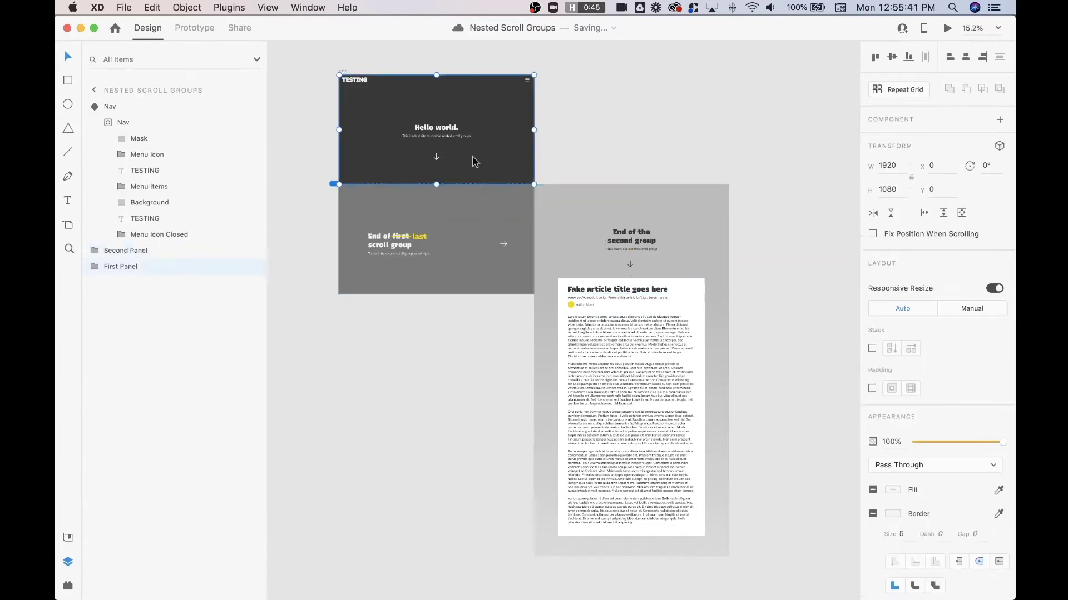
click(584, 156)
click(658, 368)
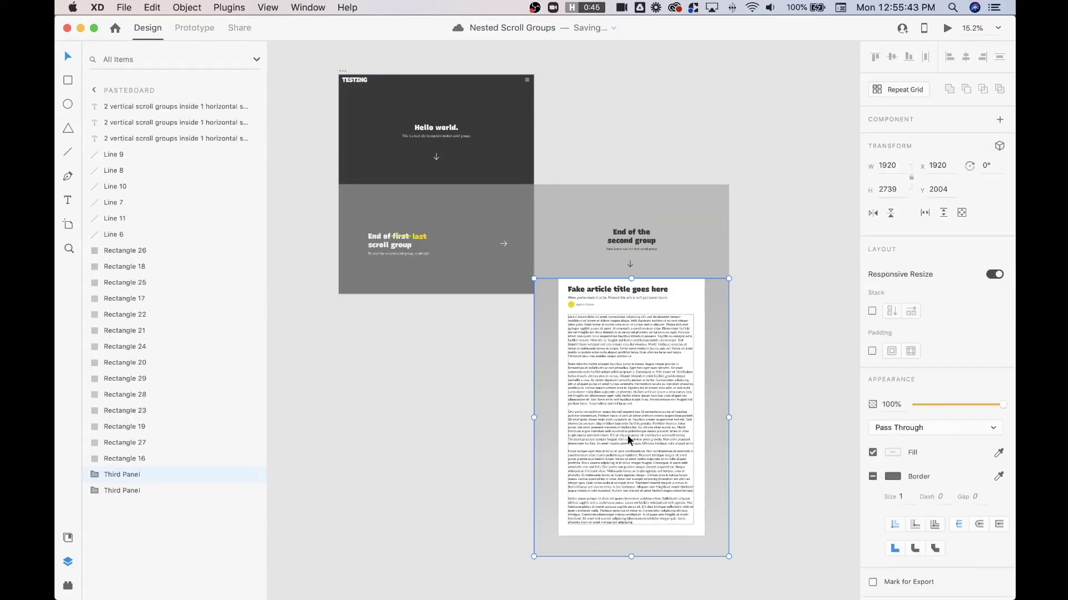
click(679, 251)
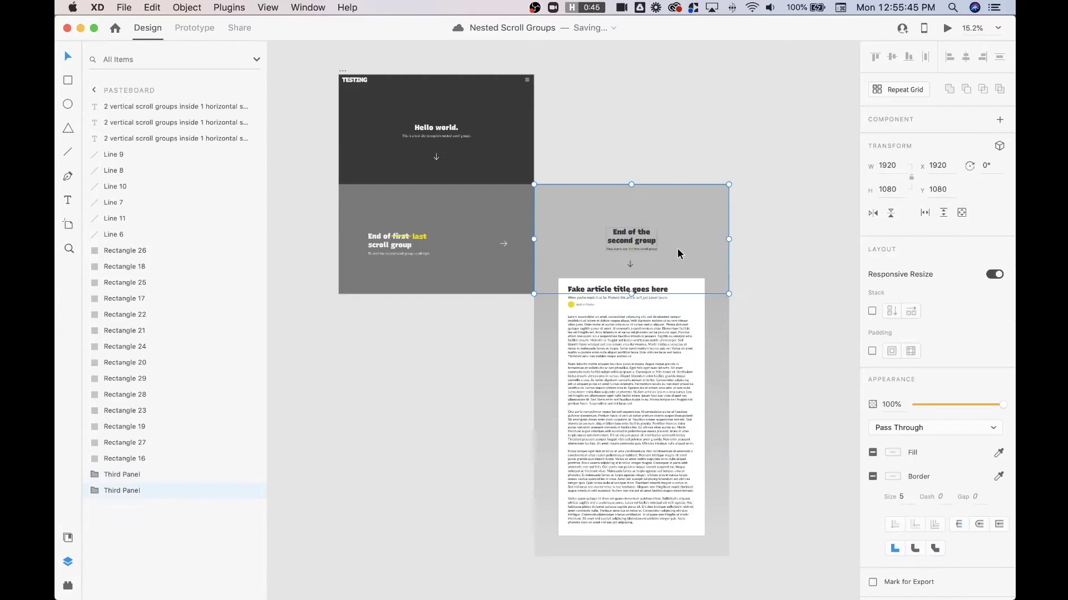
click(410, 238)
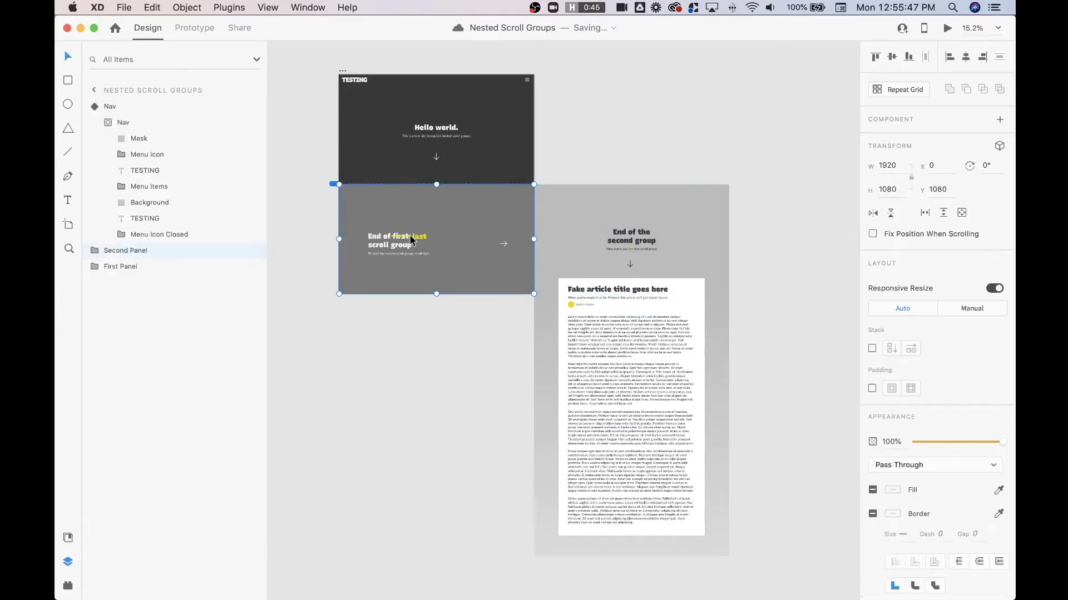
click(438, 123)
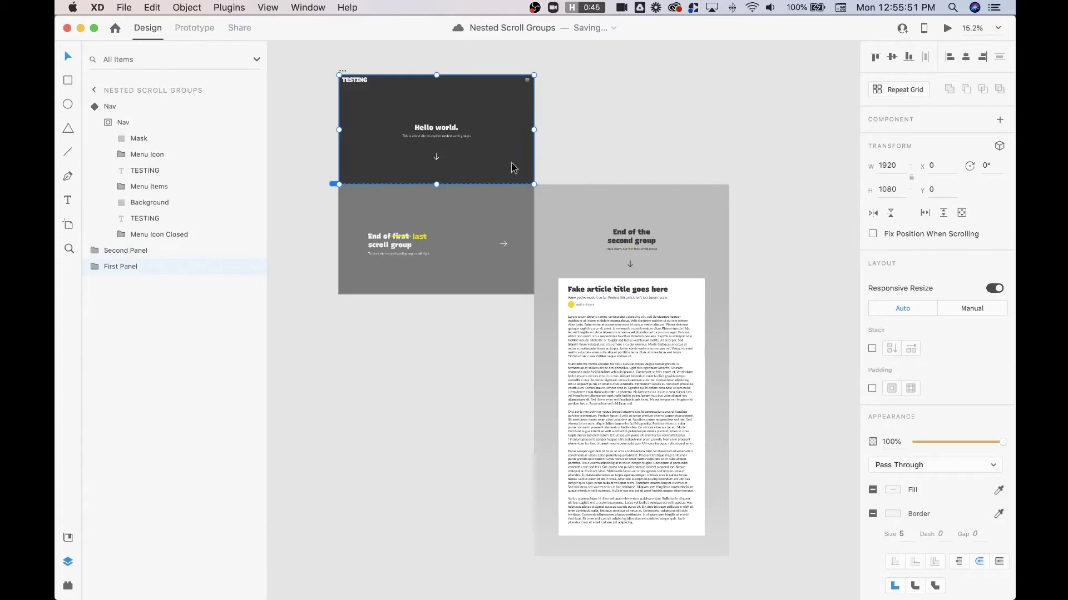
Step: Inspect the Third Panel, Second Panel and upper-right grey panel again, then deselect
click(673, 418)
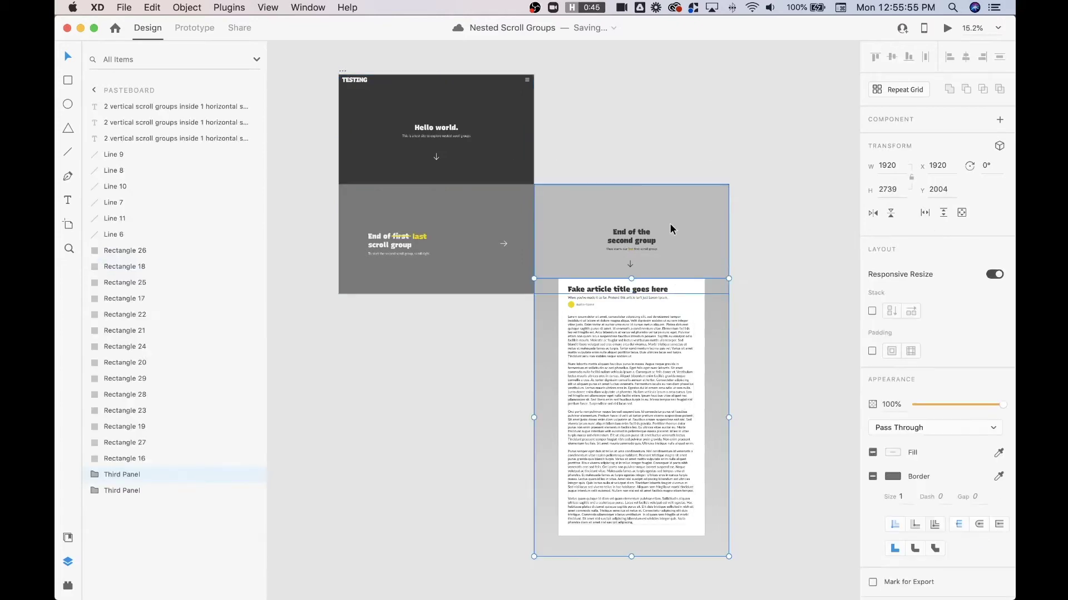
click(455, 367)
click(453, 240)
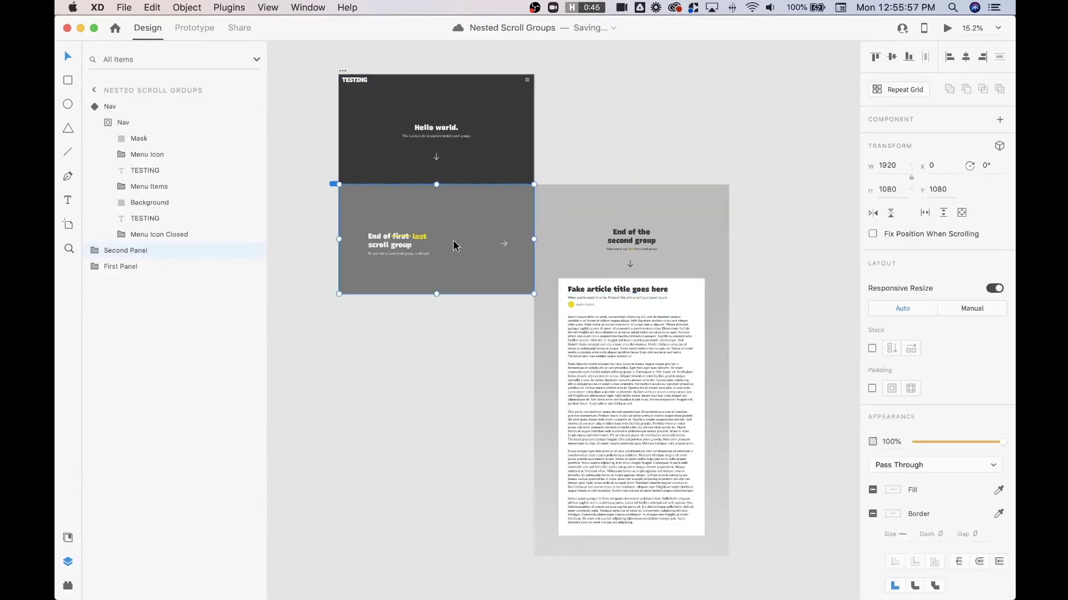
click(602, 239)
click(414, 288)
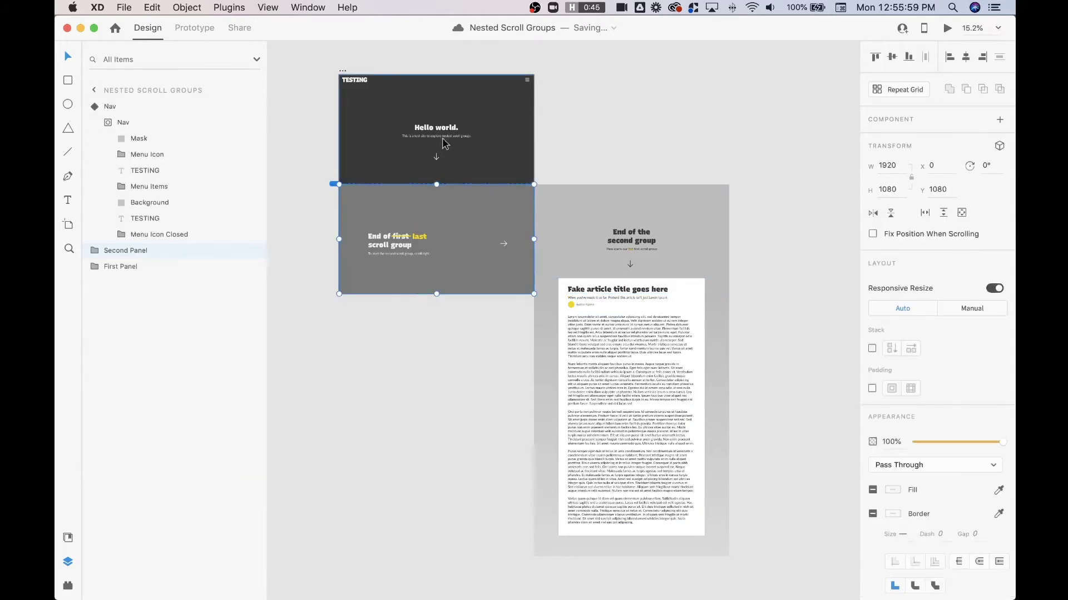
click(413, 421)
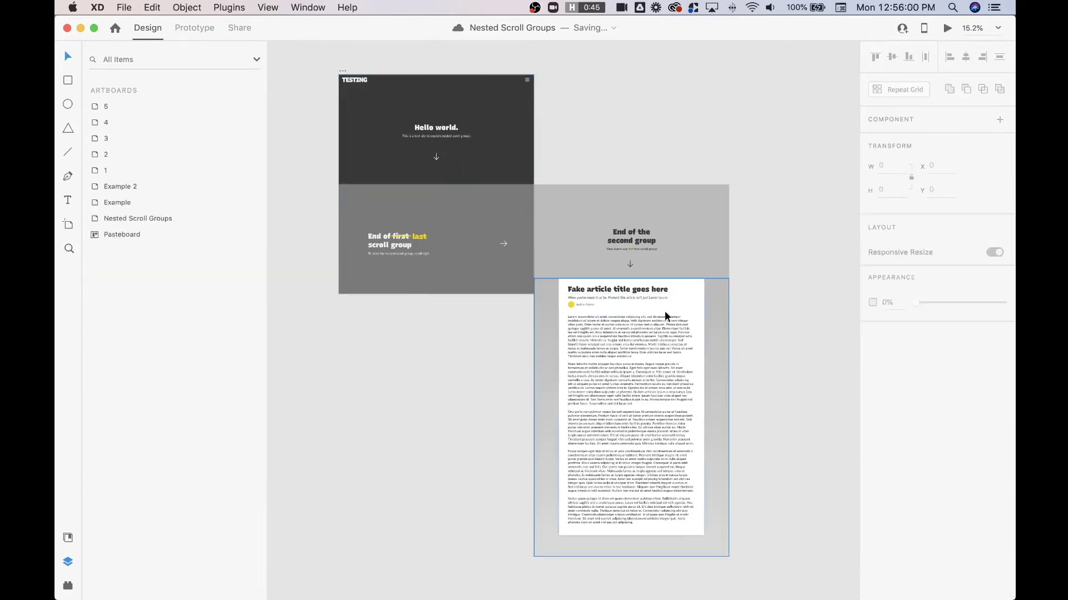
Step: Select the article Third Panel and add the End of the second group panel
click(665, 410)
scroll(685, 399, right, 2)
scroll(686, 400, down, 1)
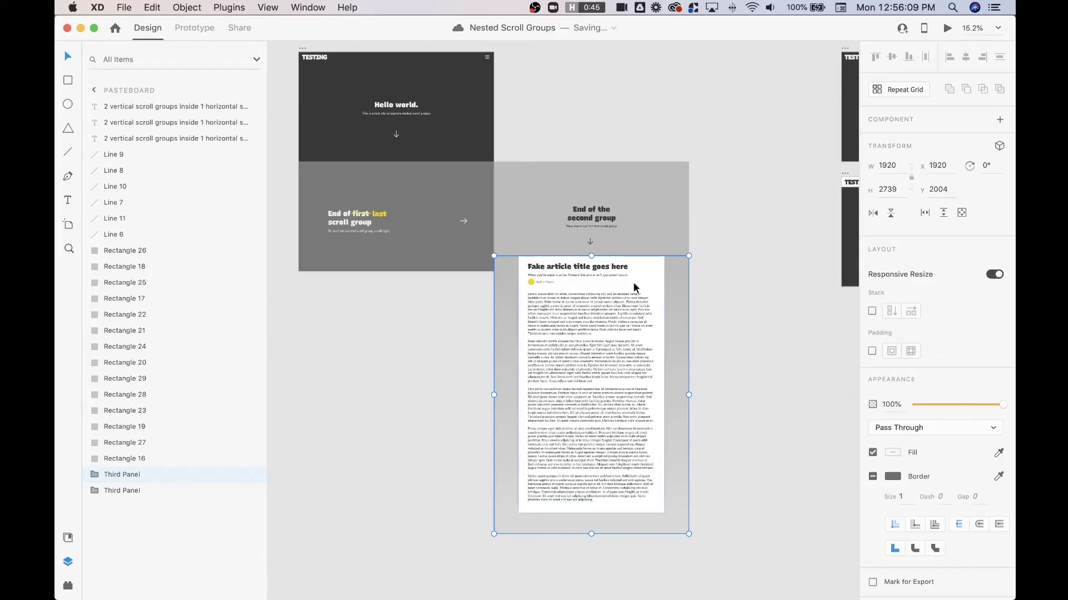
shift+click(628, 200)
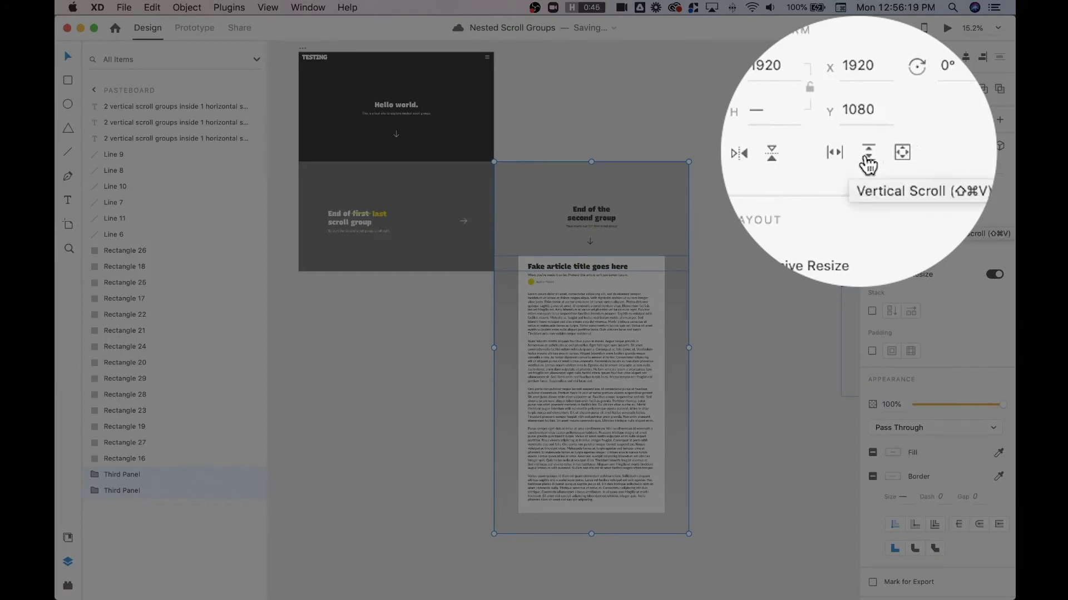
Step: Wrap the selected panels in a vertical scroll group named 'First Scroll Group'
click(943, 213)
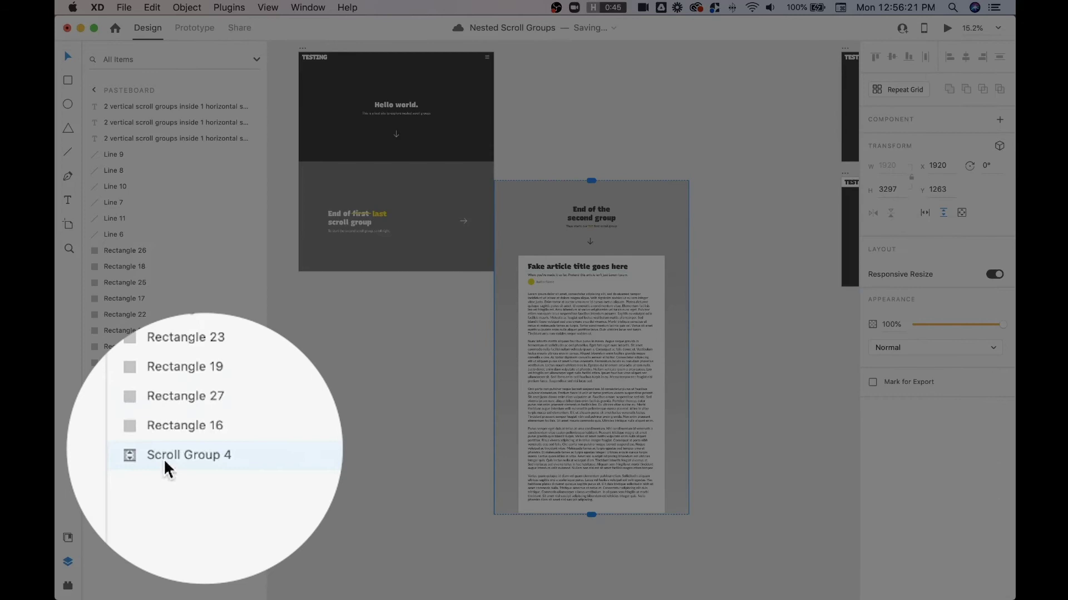
double_click(165, 460)
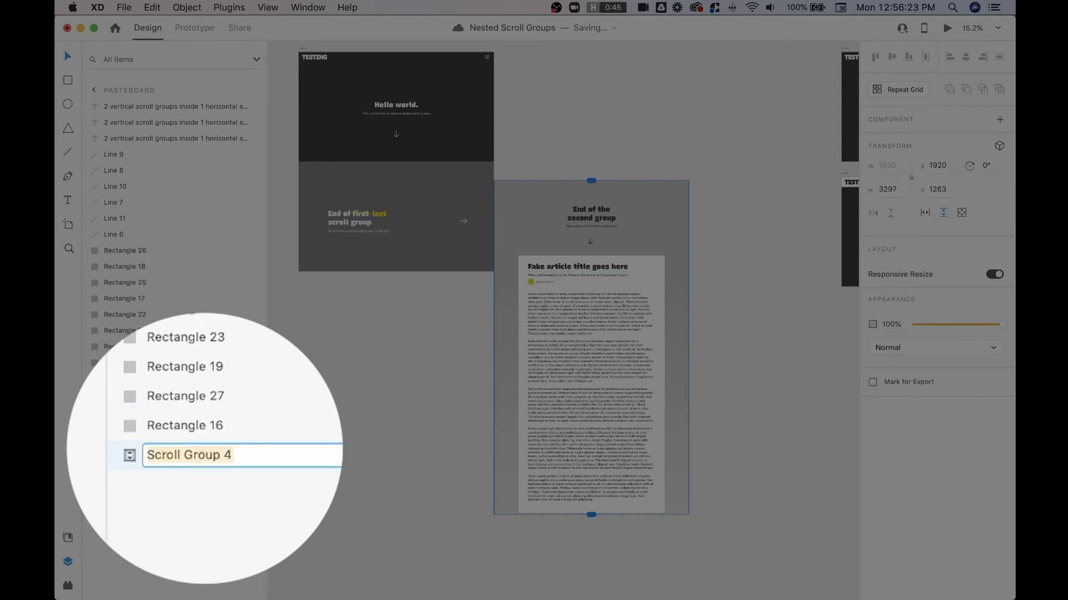
text(First Scro)
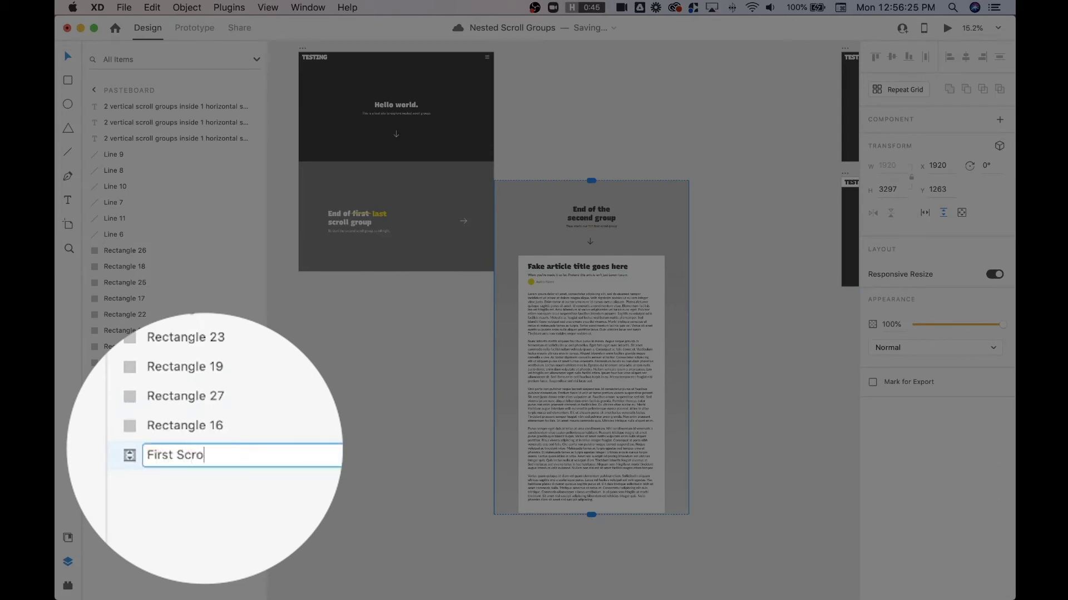
text(ll Group)
key(Return)
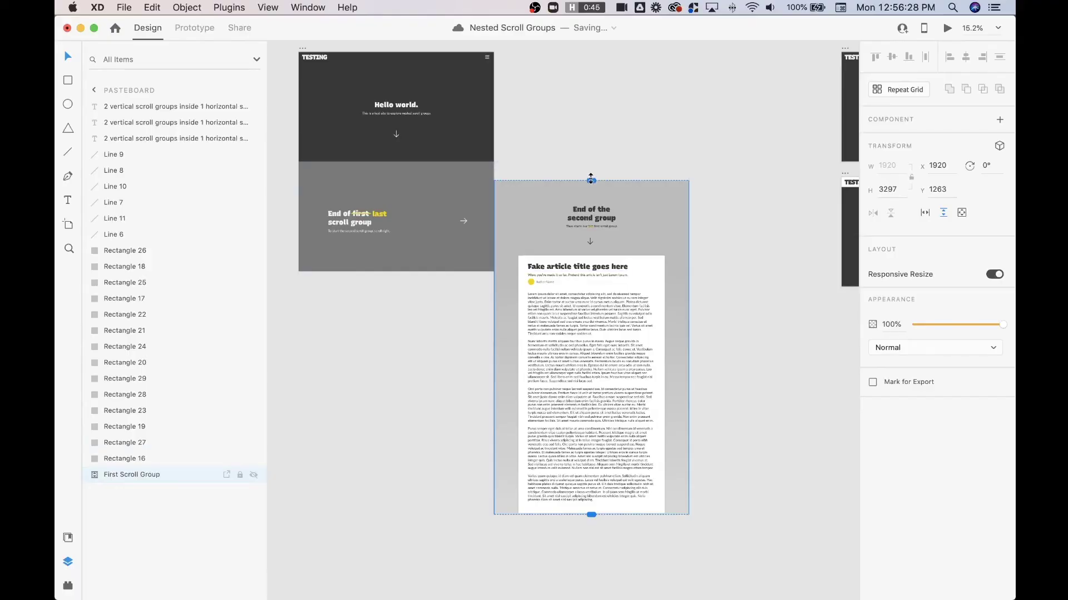
Step: Extend the viewport to the artboard top and set its height to 1080
drag(591, 179, 590, 162)
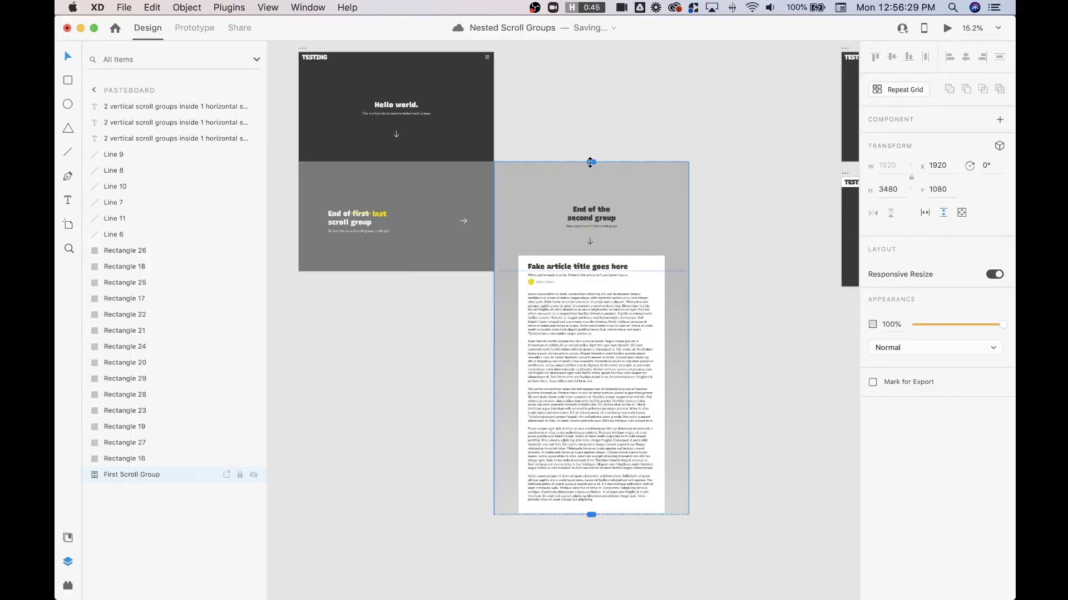
double_click(900, 193)
text(1080)
key(Return)
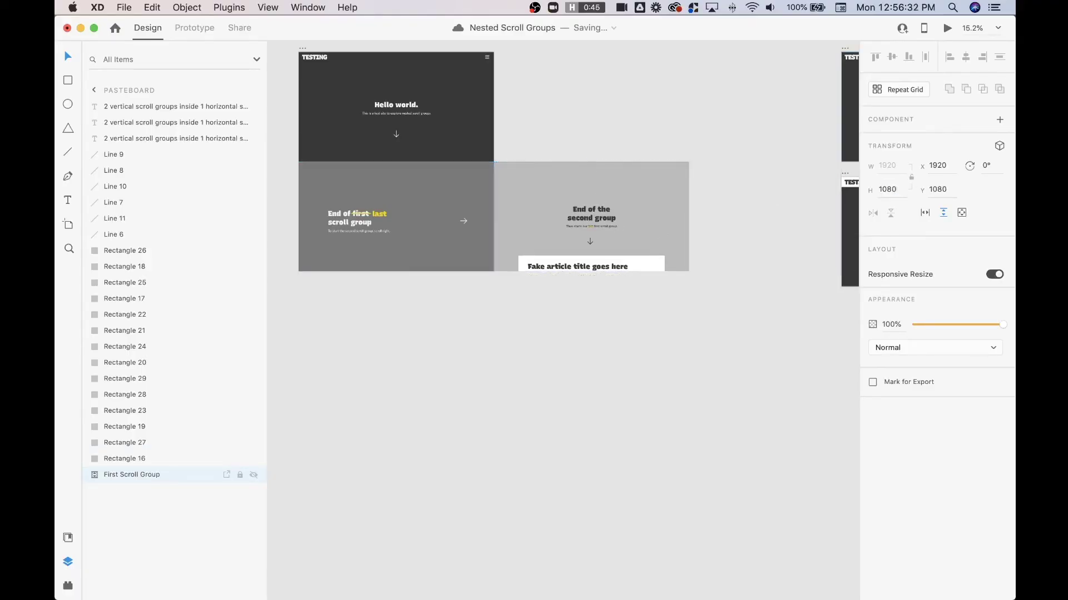
Step: Select First Scroll Group with Second Panel and make them a horizontal scroll group
scroll(616, 416, up, 10)
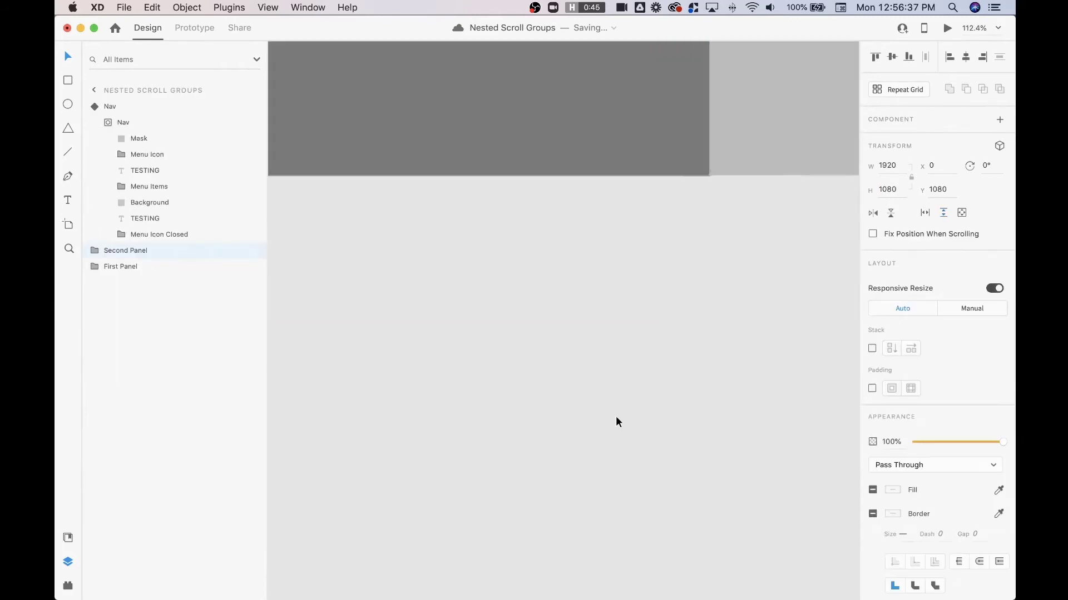
click(583, 162)
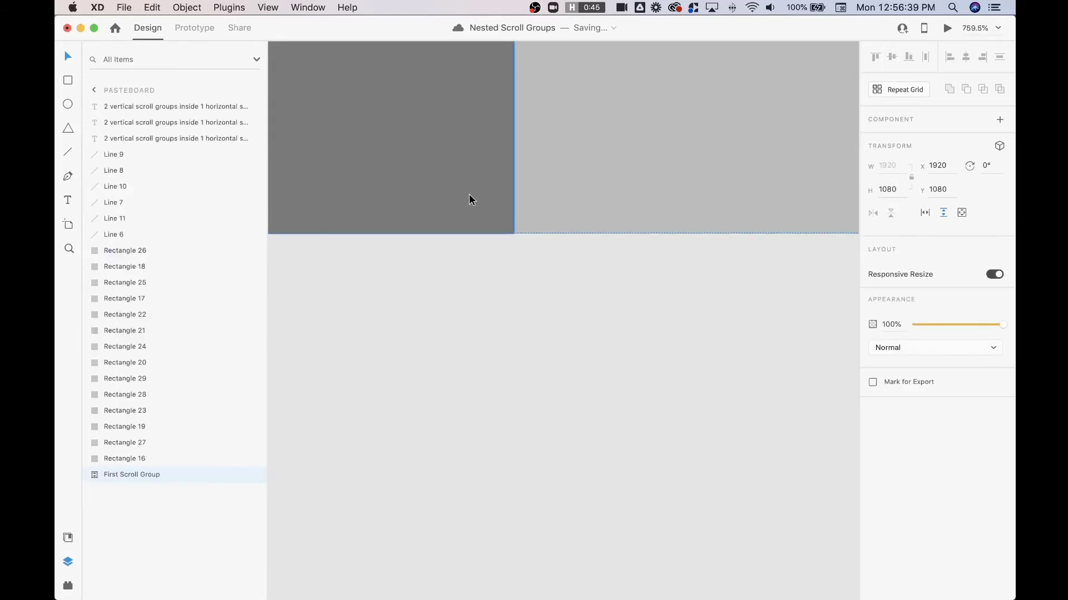
click(417, 215)
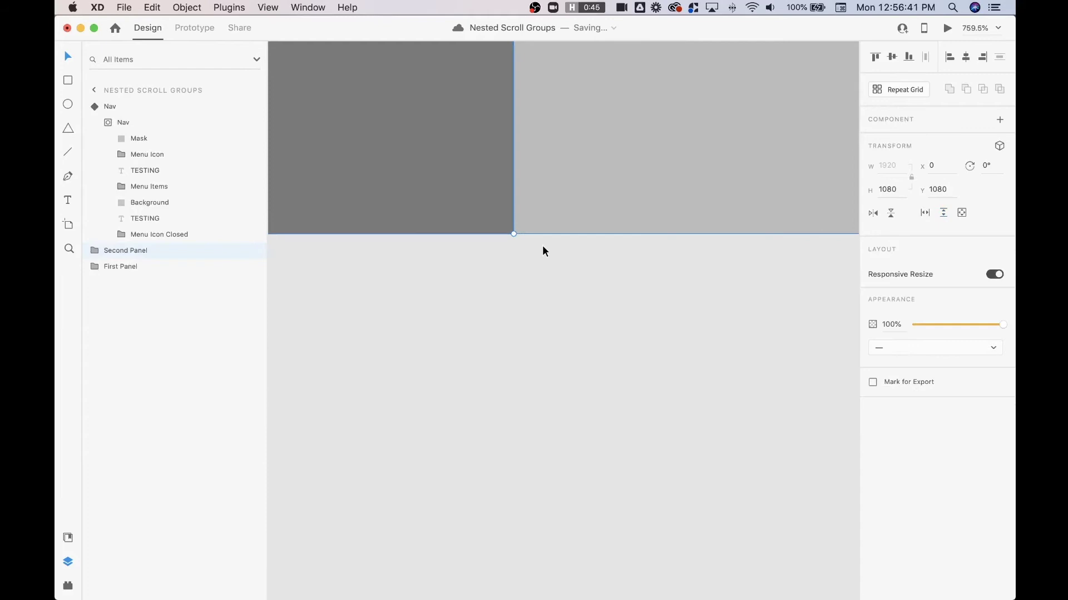
scroll(543, 248, down, 10)
scroll(553, 240, down, 6)
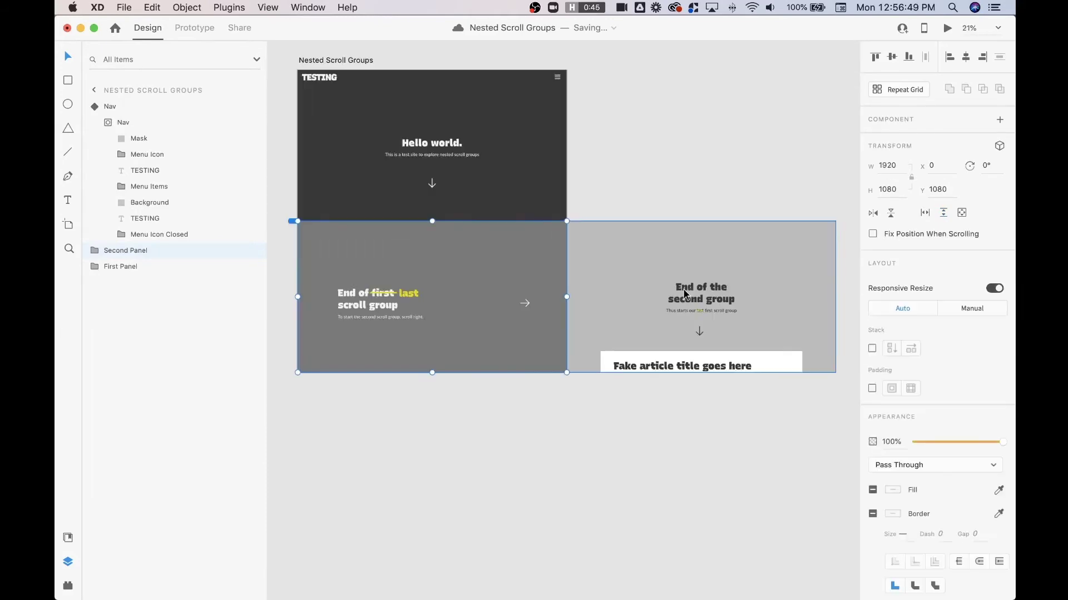
click(712, 307)
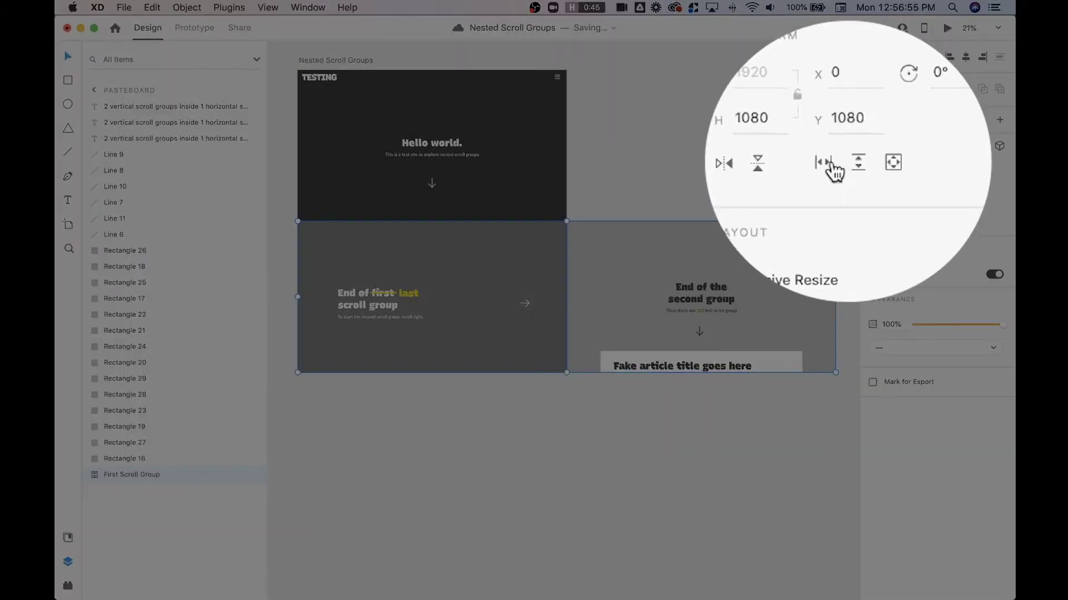
click(823, 165)
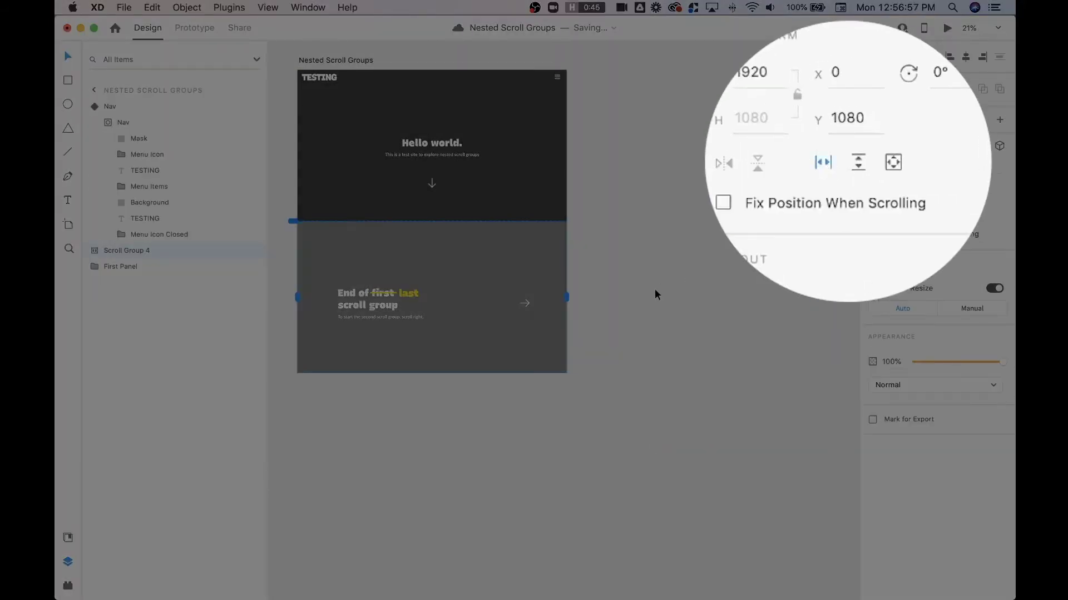
Step: Test the horizontal scrolling, deselect, and step inside the scroll group to its panel
scroll(618, 292, left, 2)
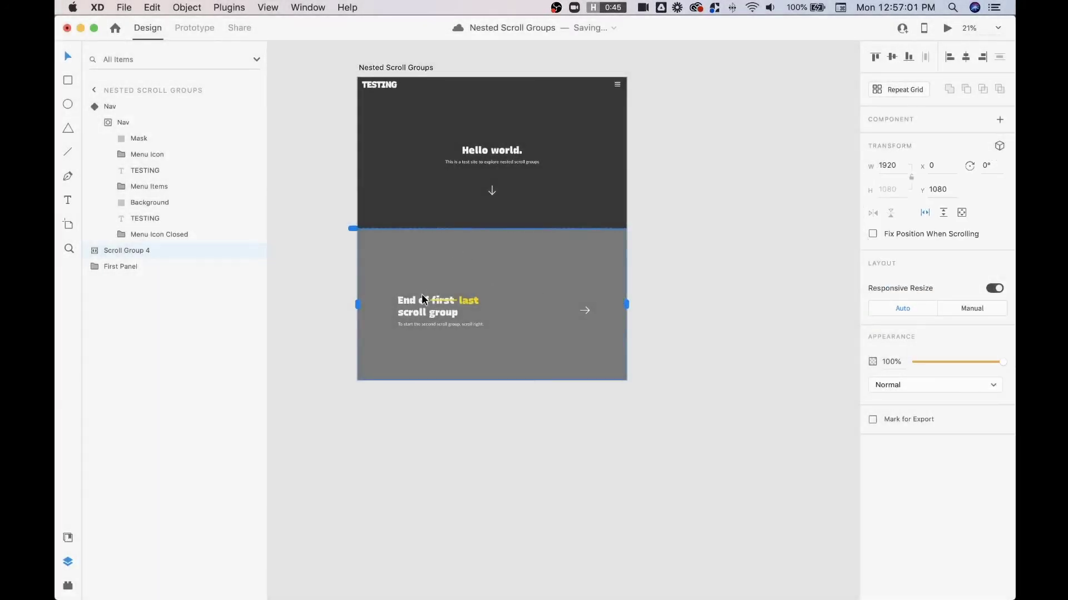
scroll(612, 286, left, 3)
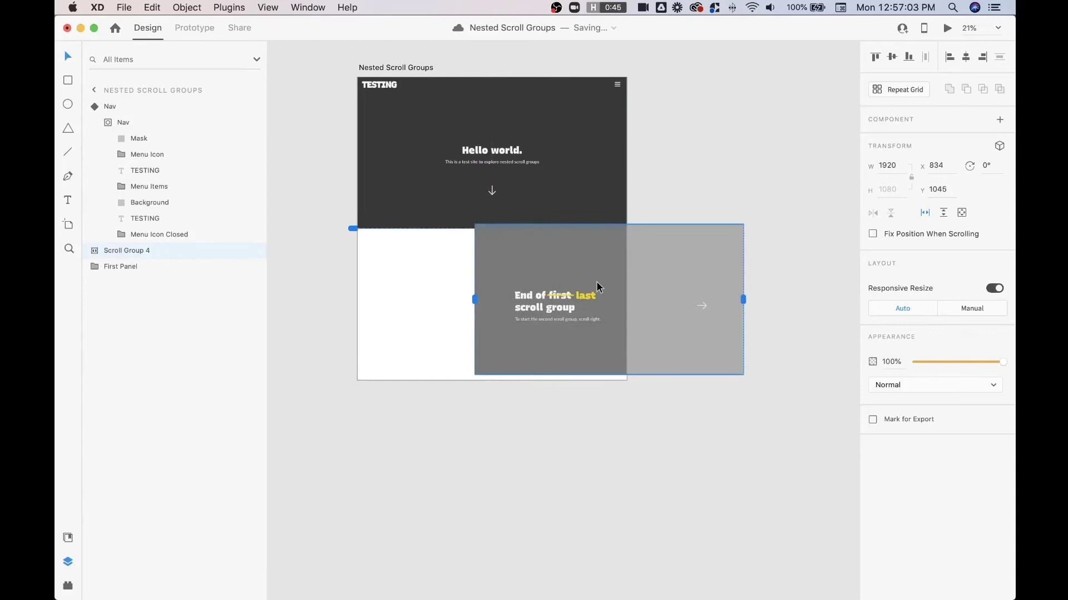
click(471, 454)
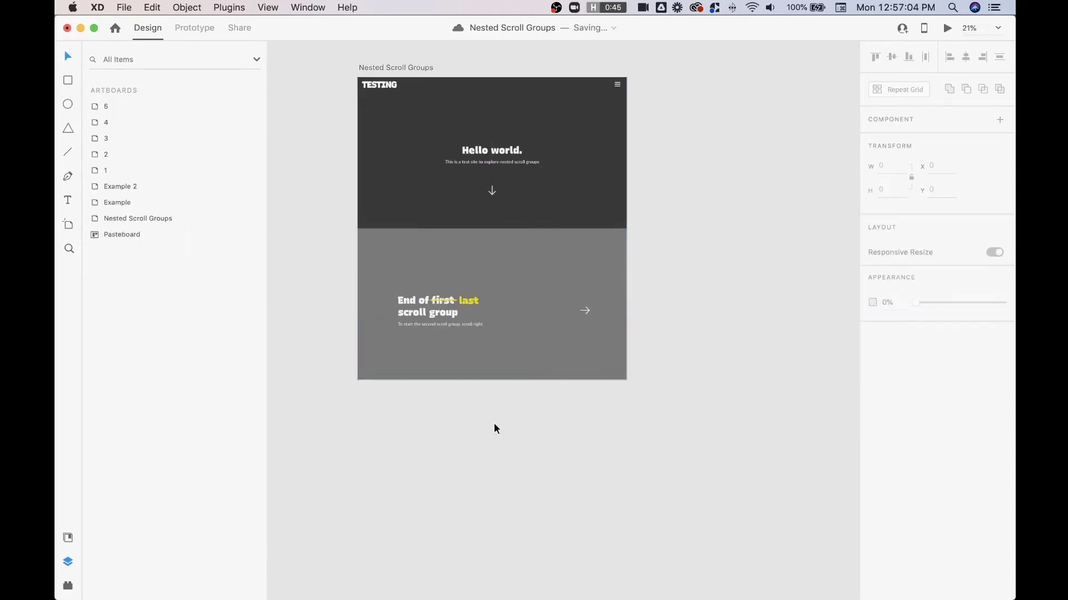
double_click(479, 281)
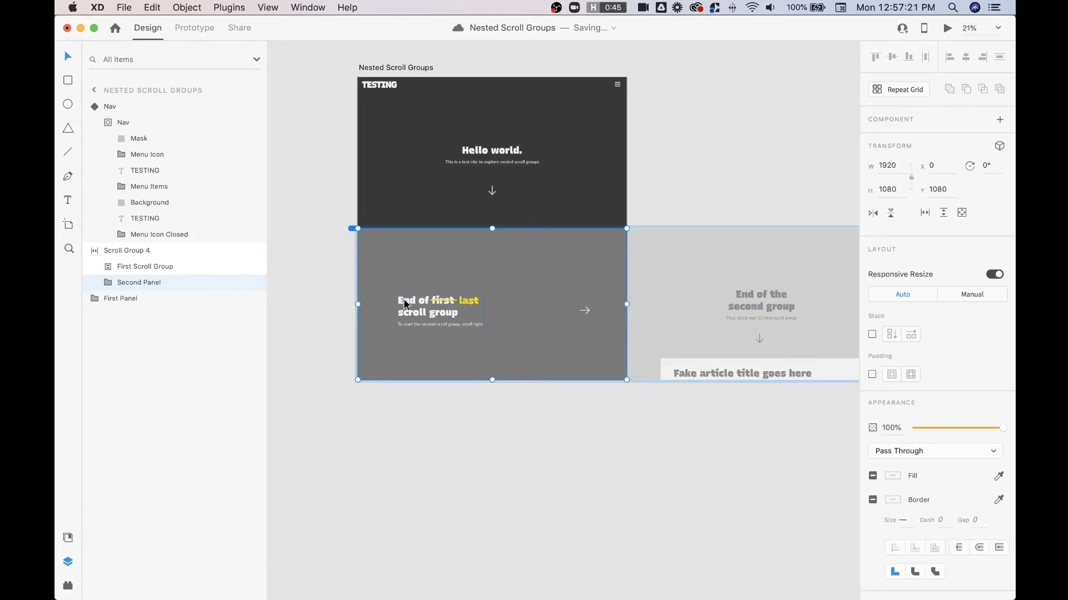
scroll(811, 310, right, 3)
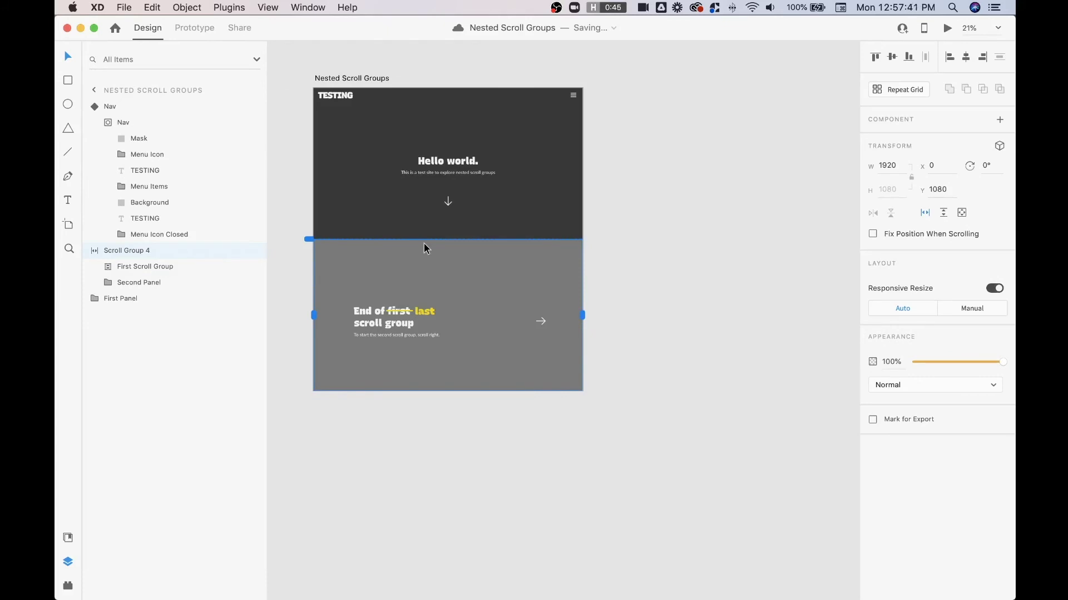
Step: Combine First Panel and Scroll Group 4 into a vertical scroll group
click(471, 167)
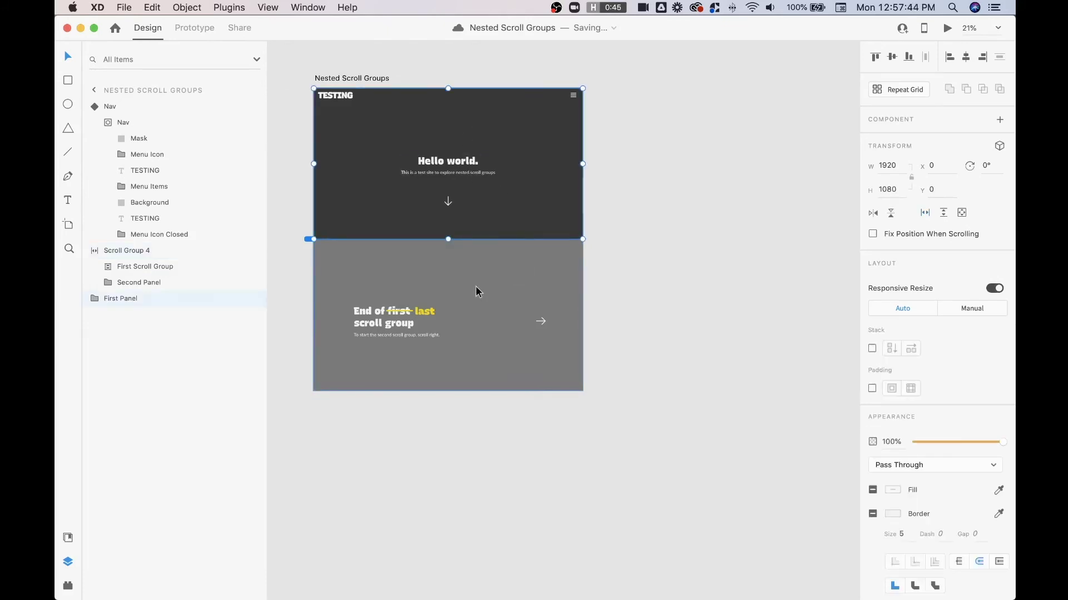
shift+click(428, 303)
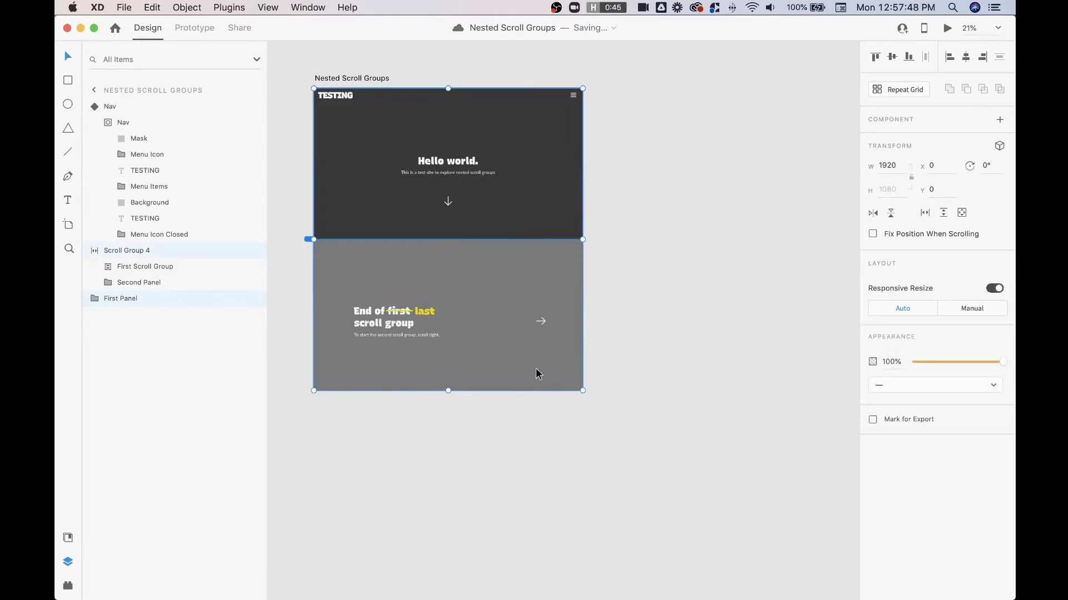
click(944, 214)
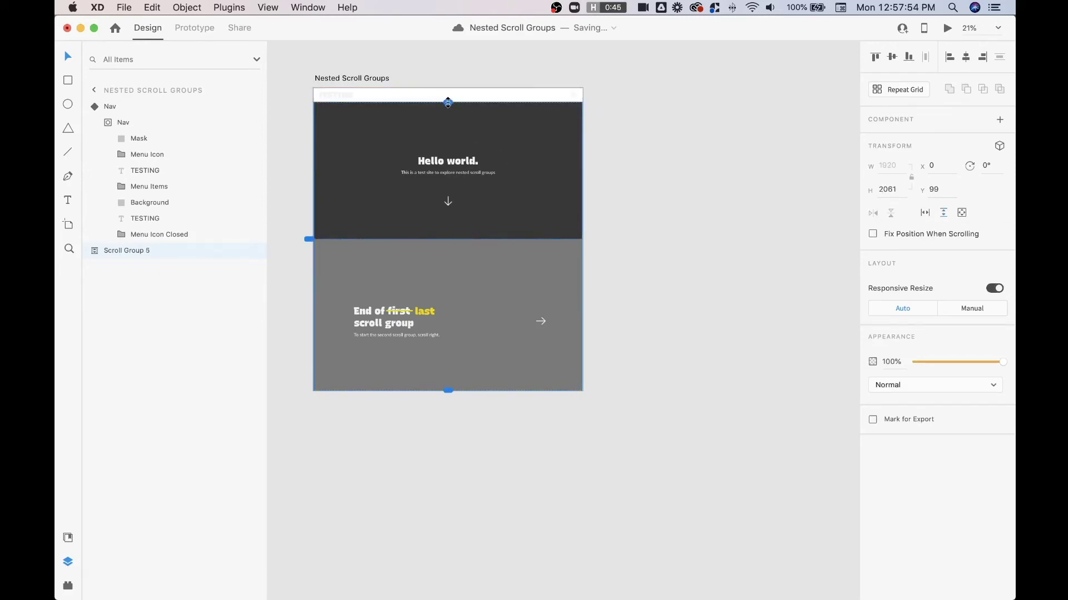
Step: Stretch the new viewport to the artboard top and set its height to 1080
drag(448, 103, 447, 87)
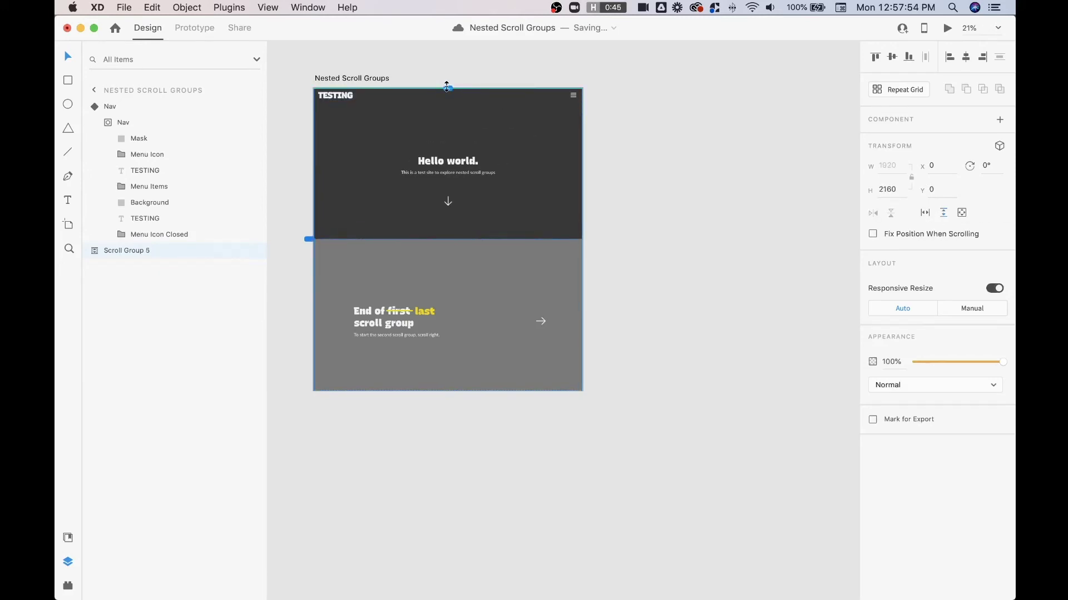
click(892, 192)
text(1080)
key(Return)
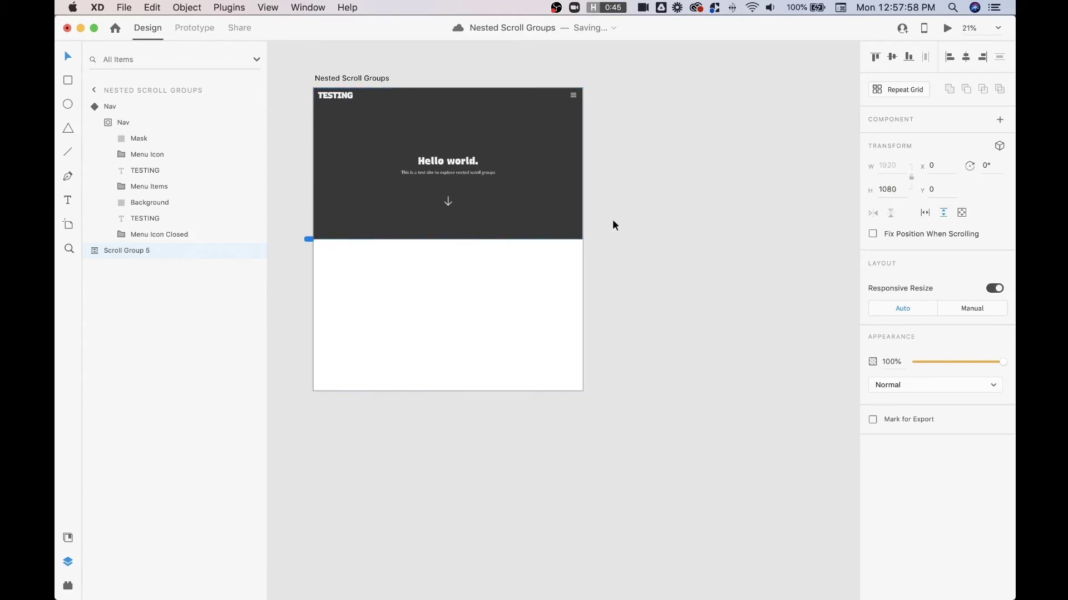
Step: Shrink the Nested Scroll Groups artboard to 1080 tall and set its Scrolling to None
click(343, 77)
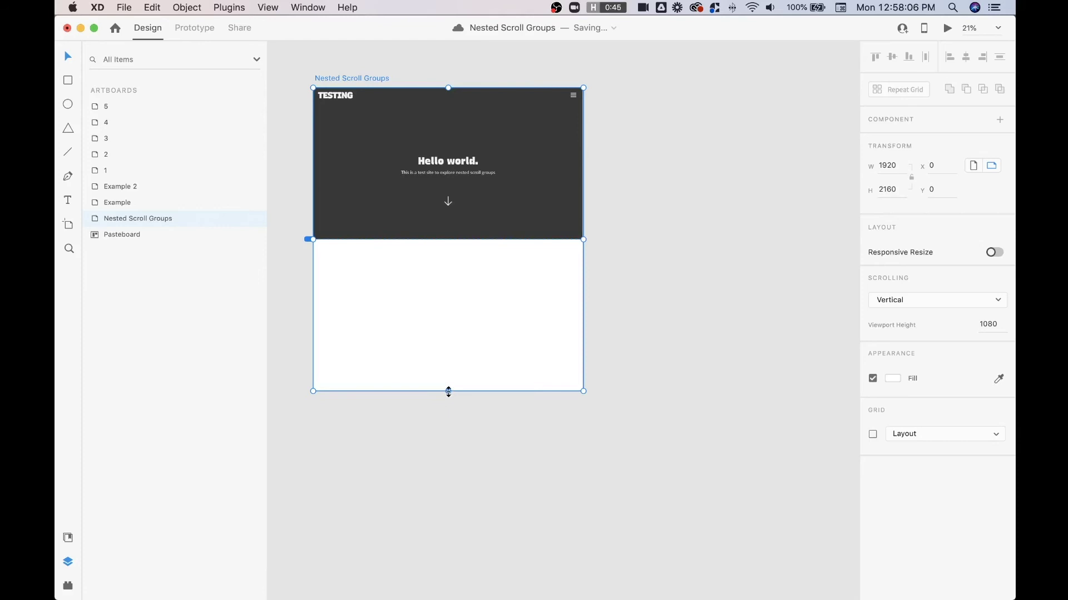
drag(448, 391, 450, 239)
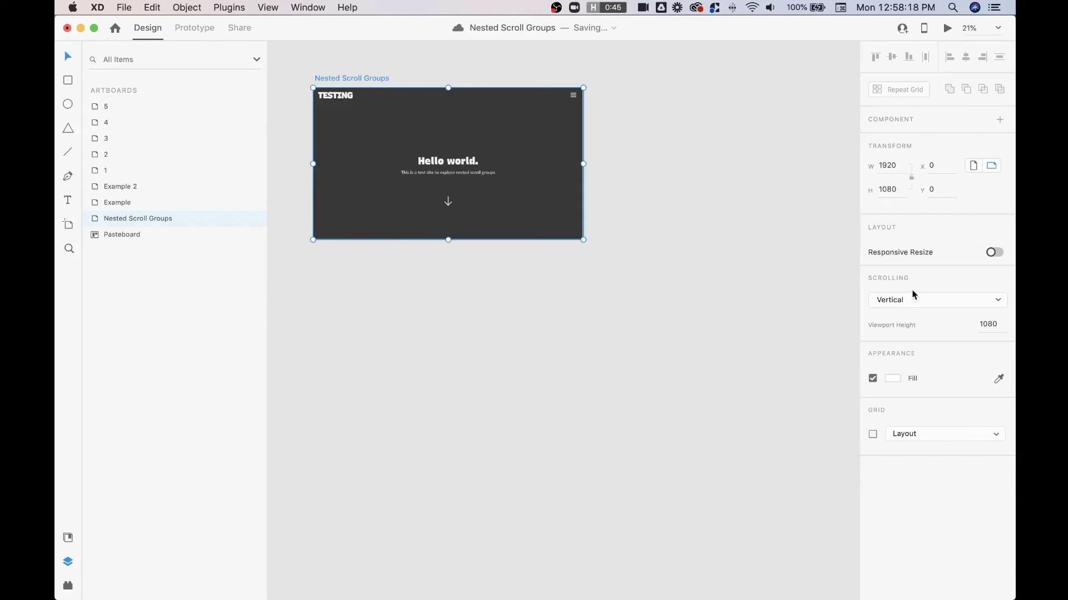
click(914, 295)
click(899, 289)
click(649, 338)
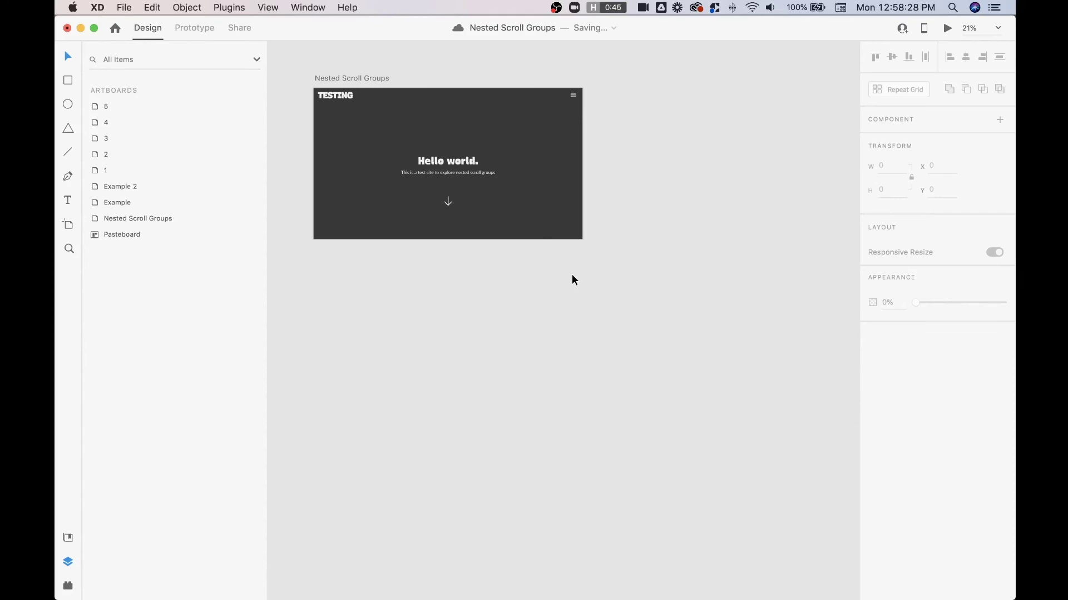
Step: Rename Scroll Group 5 to 'Third Scroll Group' and Scroll Group 4 to 'Second Scroll Group'
double_click(126, 251)
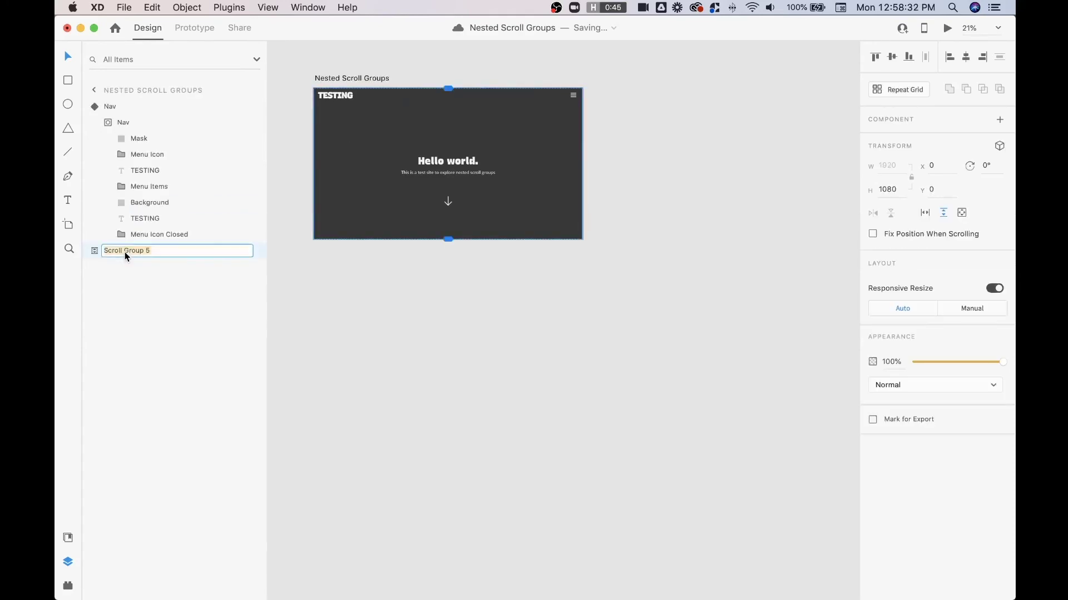
text(Third Scroll Group)
key(Return)
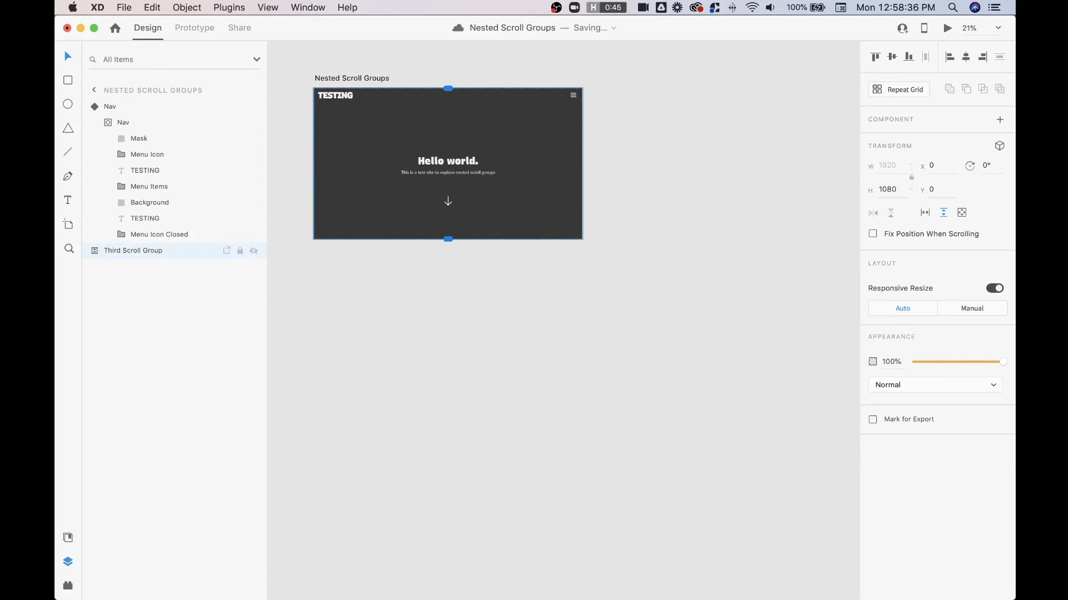
click(86, 251)
double_click(136, 268)
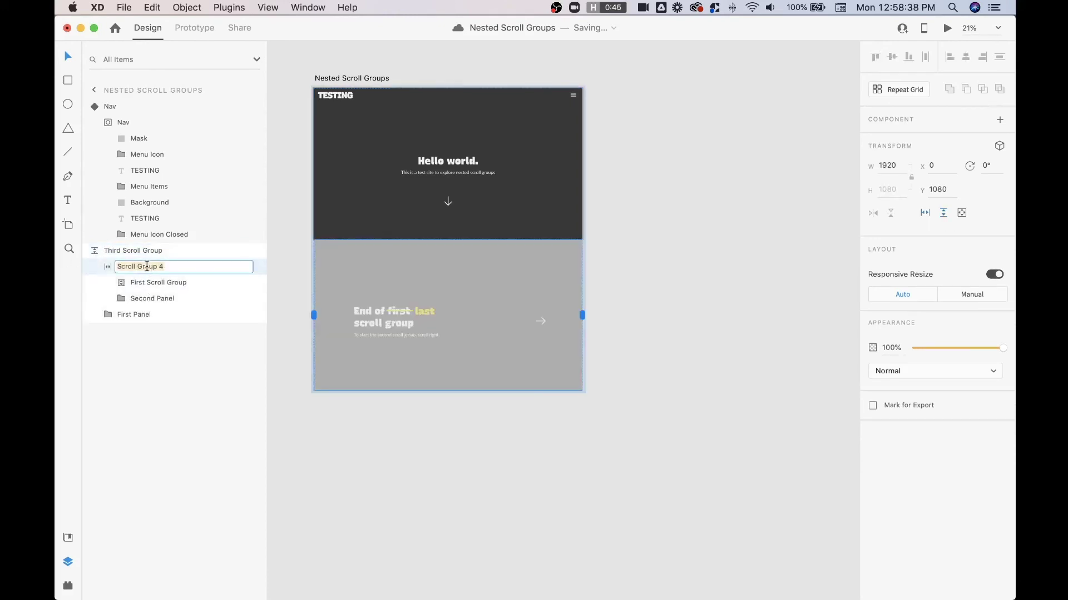
text(Second Scroll Group)
key(Return)
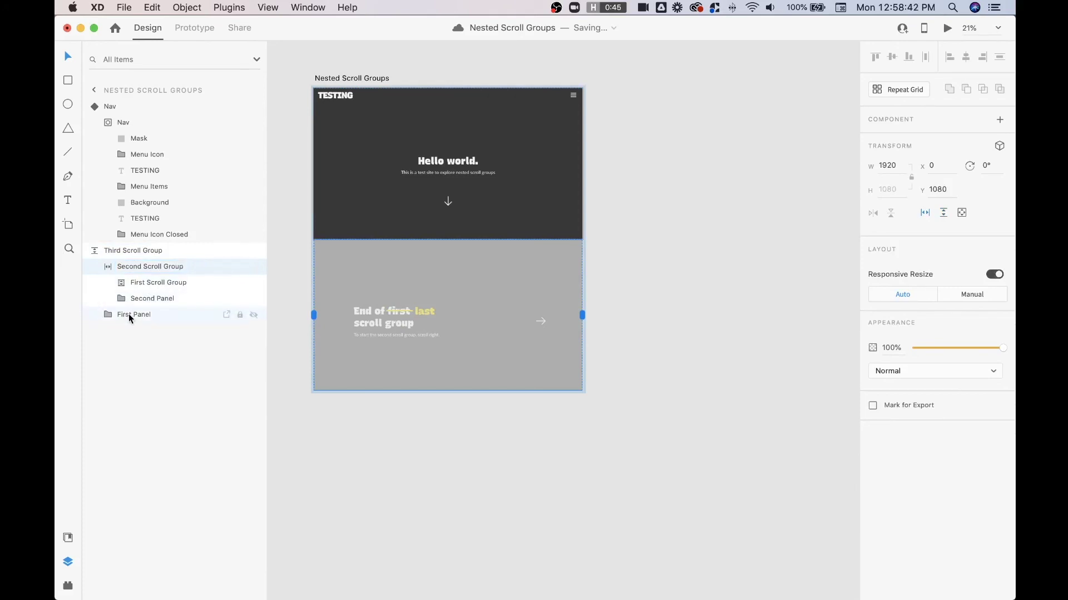